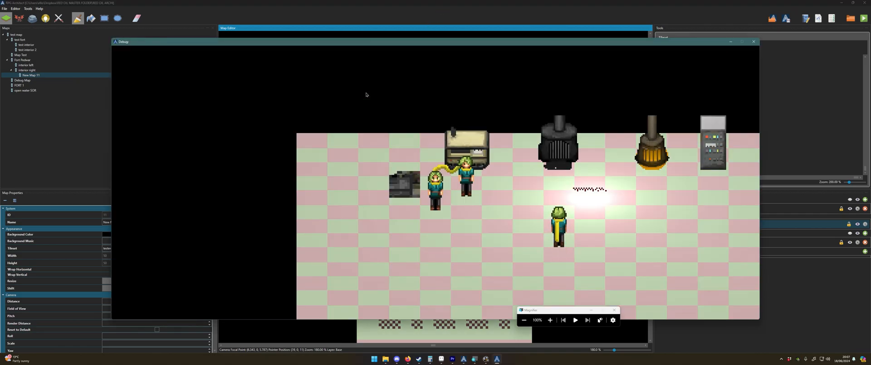
- Walk the character across the checkered debug room to examine the sprites, machines and bright floor light in the playtest
{"action": "key", "text": "Up"}
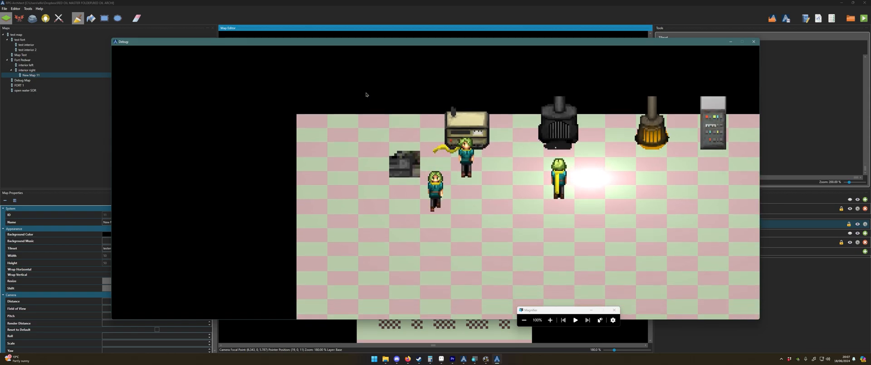
{"action": "key", "text": "Left"}
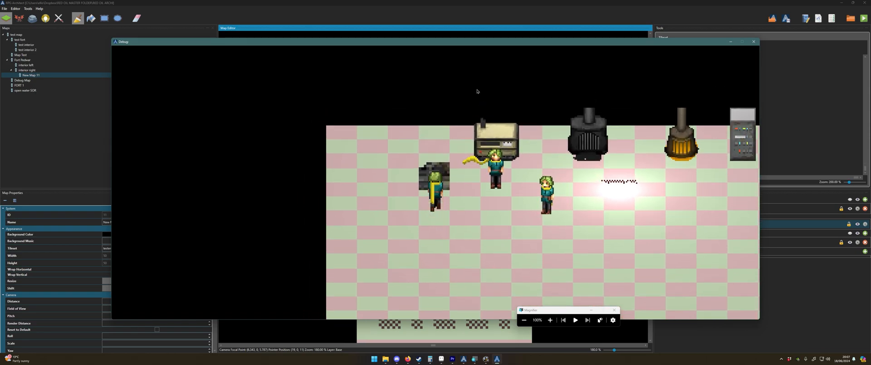
{"action": "key", "text": "Left"}
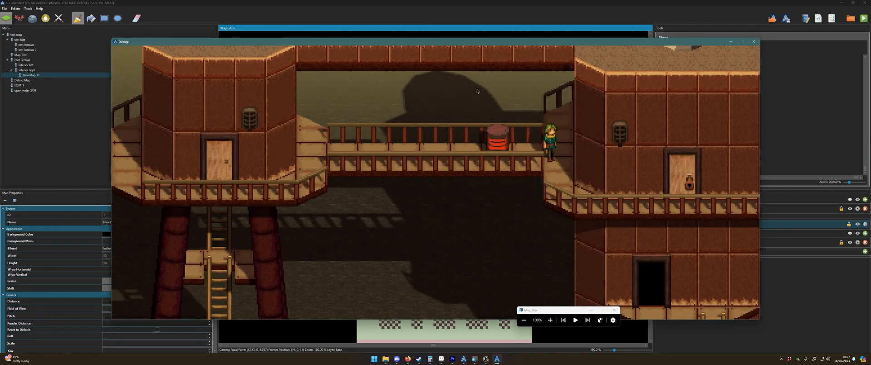
- Walk the character around the fort tower's roof, in and out of the satellite dish's shadow, to examine the lighting
{"action": "key", "text": "Right"}
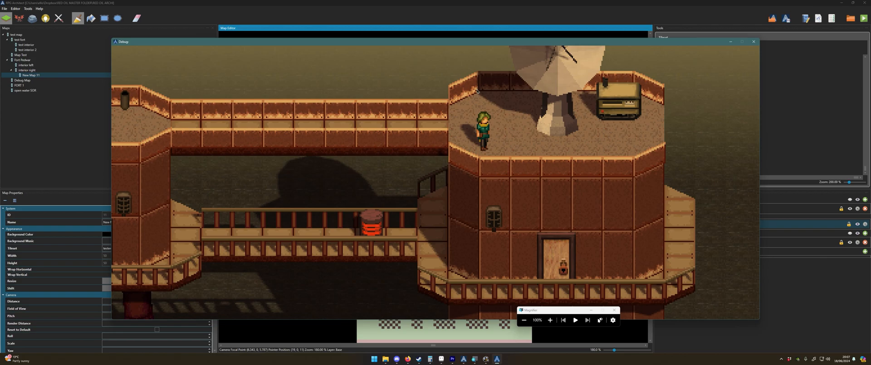
{"action": "key", "text": "Right"}
{"action": "key", "text": "Up"}
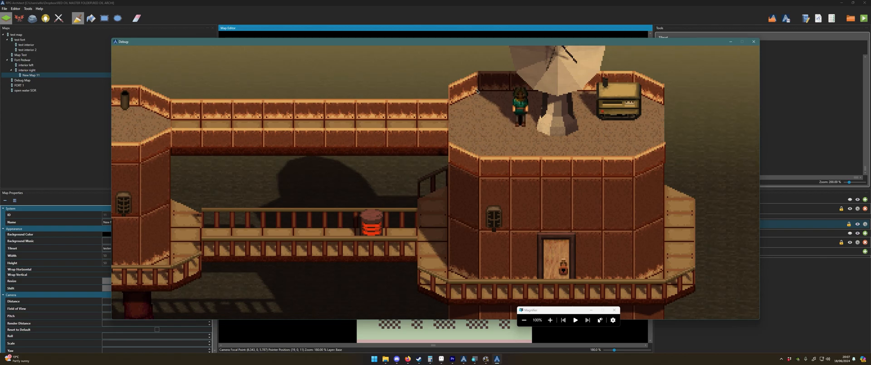
{"action": "key", "text": "Down"}
{"action": "key", "text": "Left"}
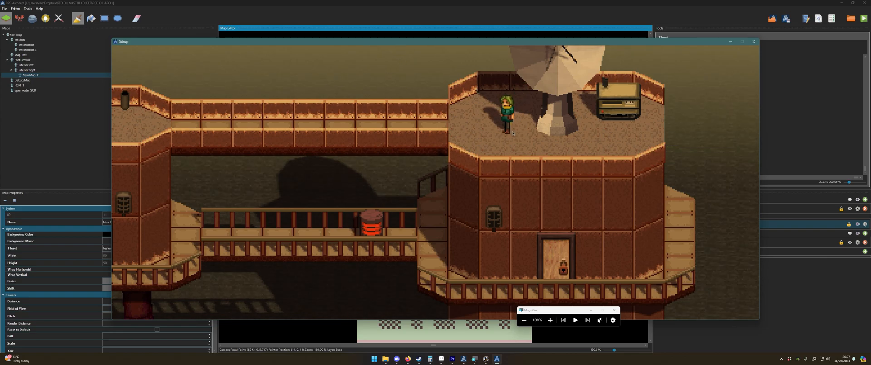
{"action": "key", "text": "Right"}
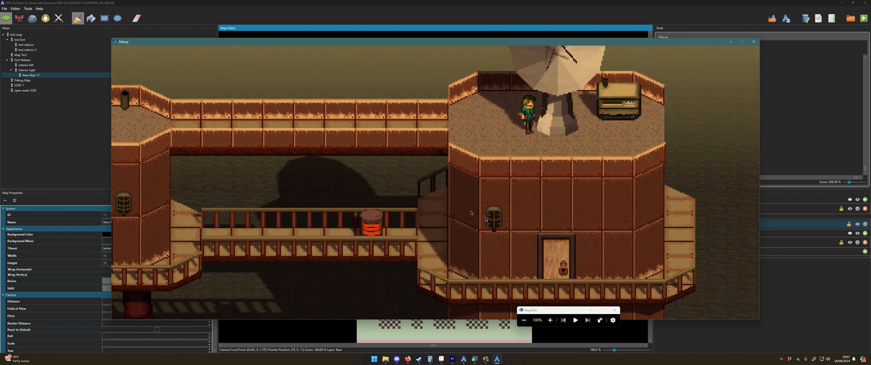
{"action": "key", "text": "Left"}
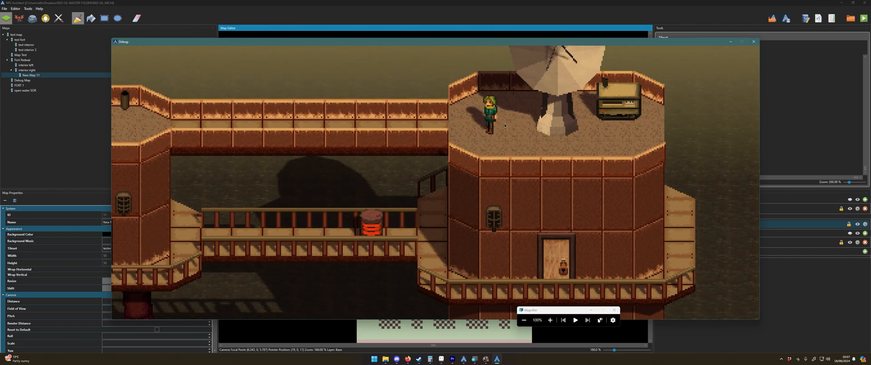
{"action": "key", "text": "Left"}
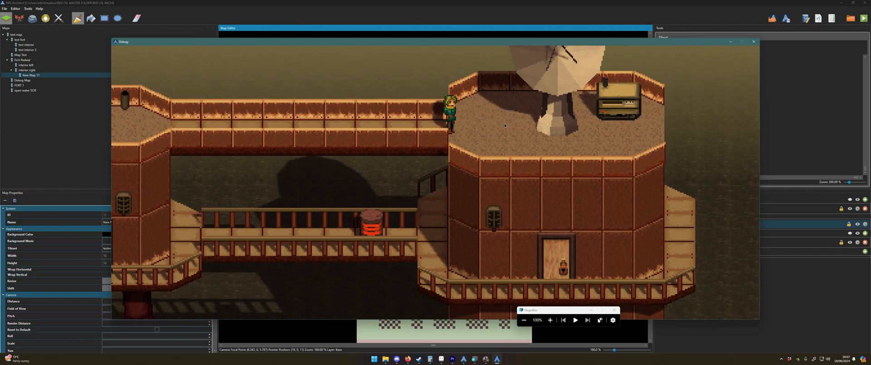
- Walk the character between the upper walkway and the dish tower's roof to examine the sprite's cast shadow
{"action": "key", "text": "Right"}
{"action": "key", "text": "Left"}
{"action": "key", "text": "Left"}
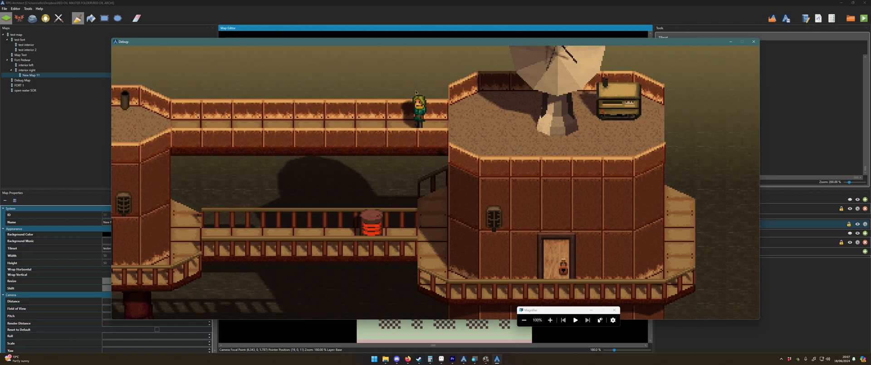
{"action": "key", "text": "Right"}
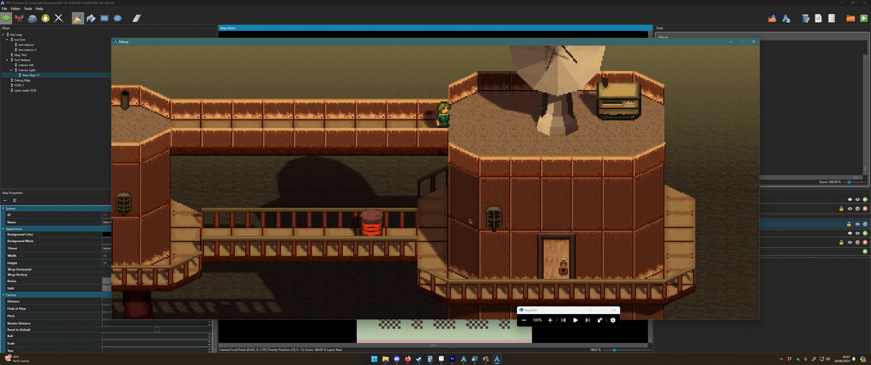
{"action": "key", "text": "Left"}
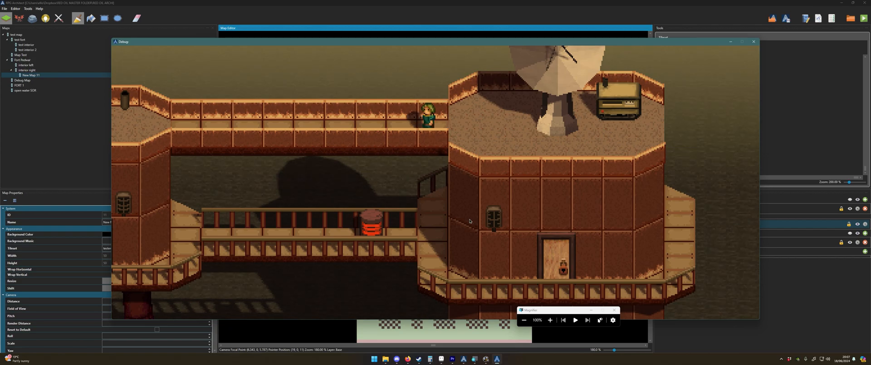
{"action": "key", "text": "Right"}
{"action": "key", "text": "Up"}
{"action": "key", "text": "Down"}
{"action": "key", "text": "Left"}
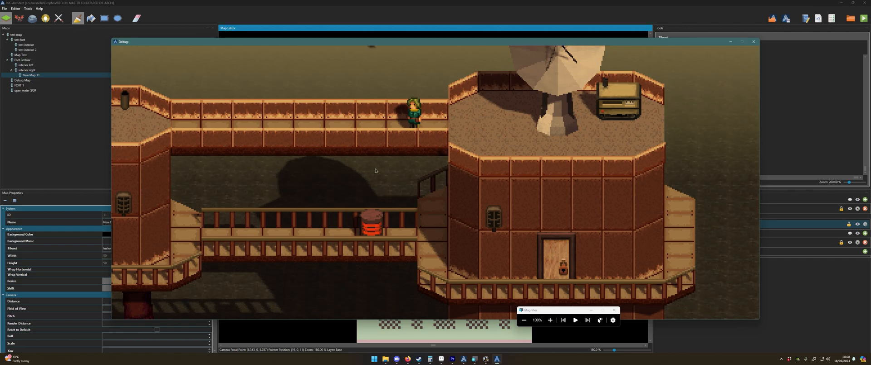
{"action": "key", "text": "Right"}
{"action": "key", "text": "Left"}
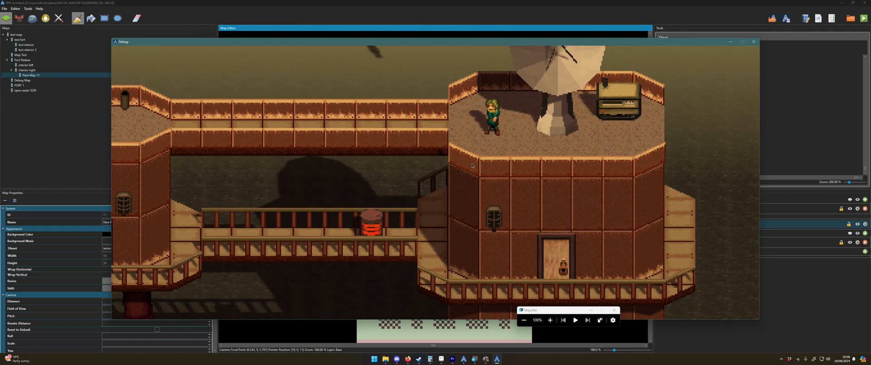
{"action": "key", "text": "Down"}
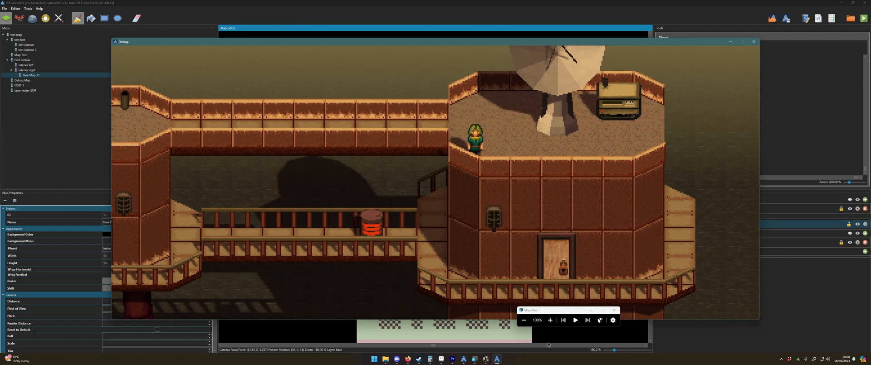
{"action": "key", "text": "Up"}
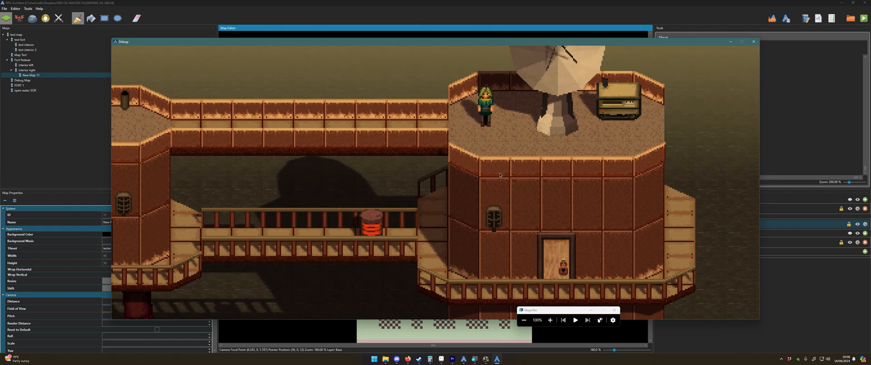
- Set the game's display option to 1080p and resume the playtest
{"action": "key", "text": "Escape"}
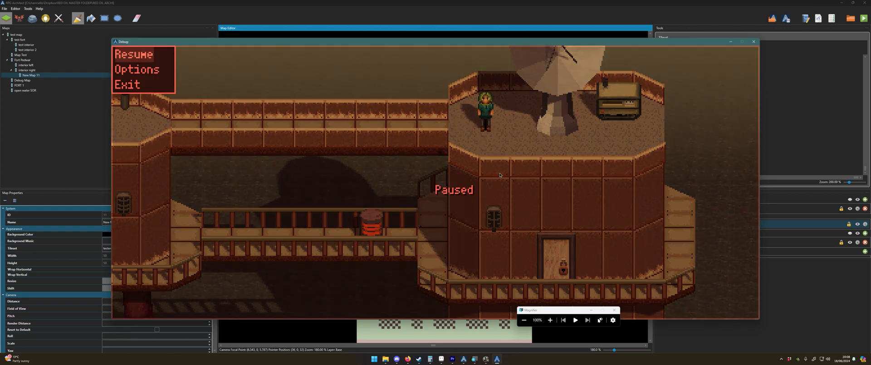
{"action": "key", "text": "Down"}
{"action": "key", "text": "Return"}
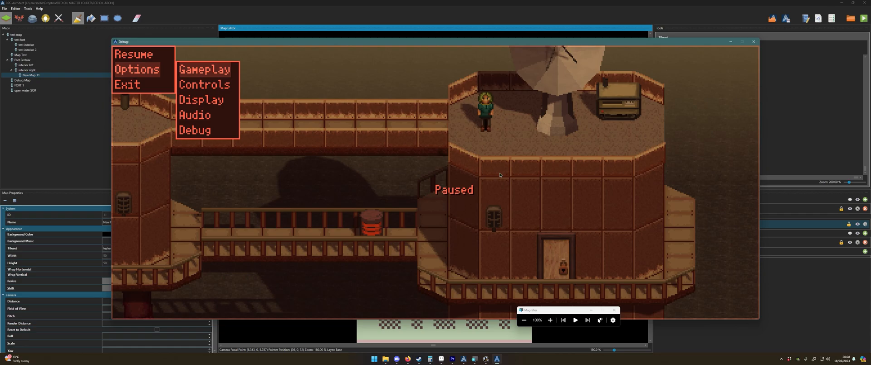
{"action": "key", "text": "Down"}
{"action": "key", "text": "Down"}
{"action": "key", "text": "Return"}
{"action": "key", "text": "Down"}
{"action": "key", "text": "Down"}
{"action": "key", "text": "Down"}
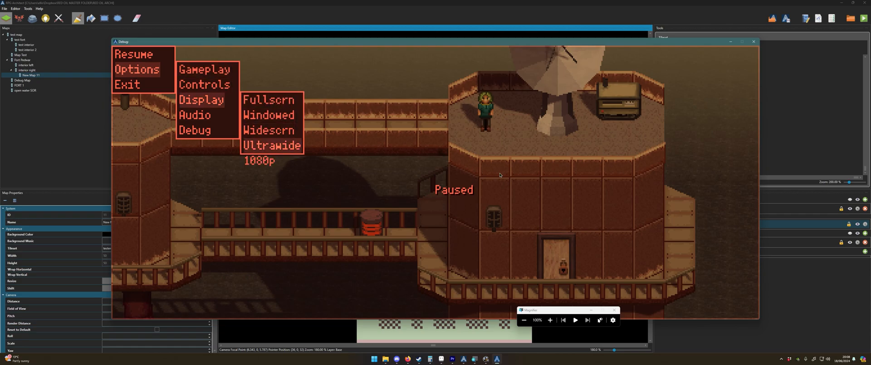
{"action": "key", "text": "Down"}
{"action": "key", "text": "Return"}
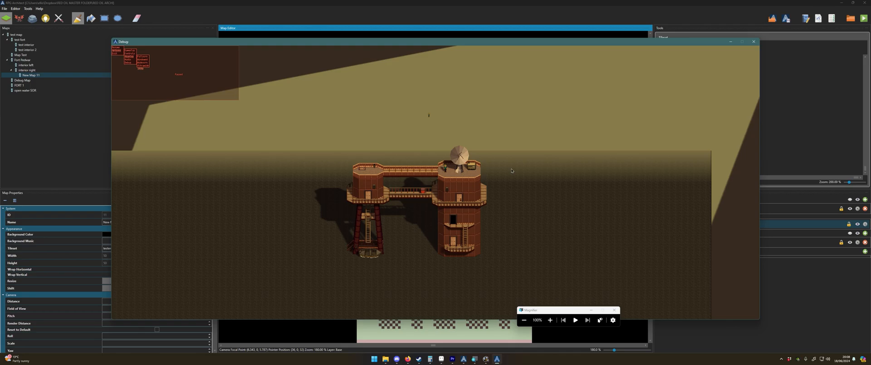
{"action": "key", "text": "Escape"}
{"action": "key", "text": "Escape"}
{"action": "key", "text": "Escape"}
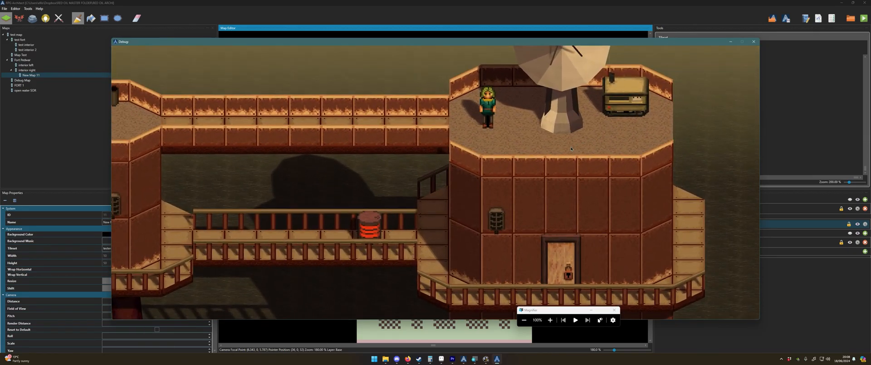
- Walk the character across the dish tower's roof to examine the scene at the new resolution
{"action": "key", "text": "Down"}
{"action": "key", "text": "Left"}
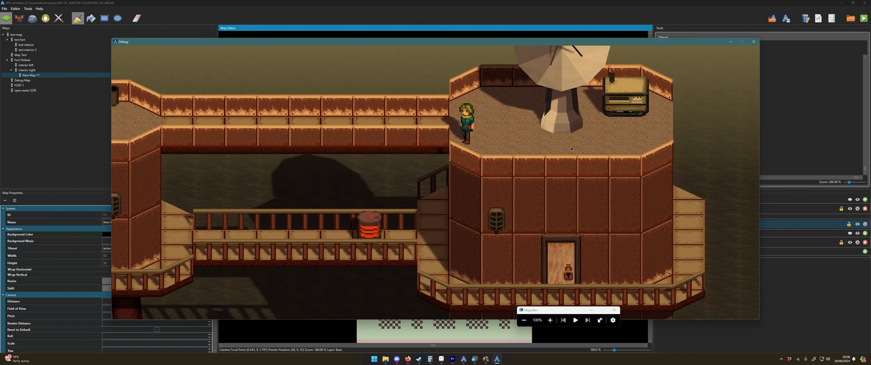
{"action": "key", "text": "Right"}
{"action": "key", "text": "Down"}
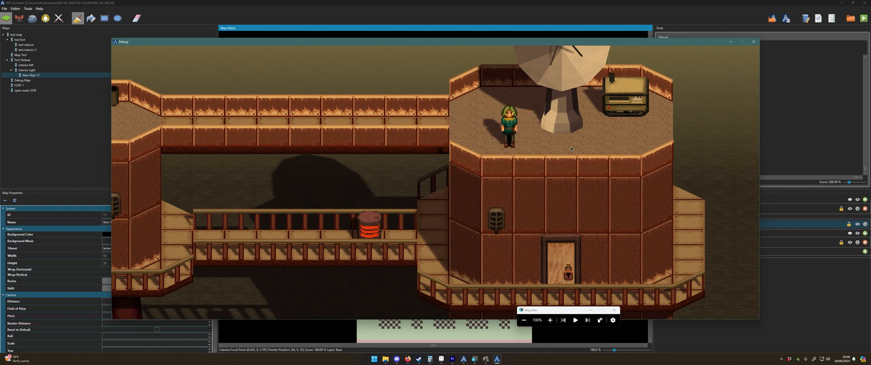
{"action": "key", "text": "Up"}
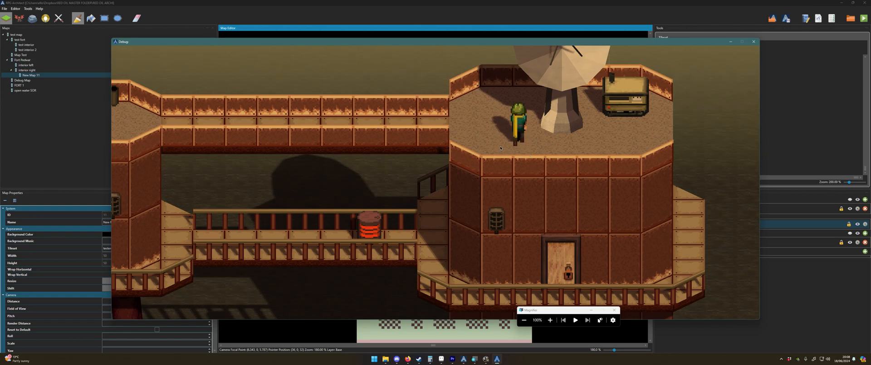
- Zoom the game camera in and pace the character beside the satellite dish to examine its shadow up close
{"action": "scroll", "coordinate": [494, 139], "scroll_direction": "up", "scroll_amount": 4}
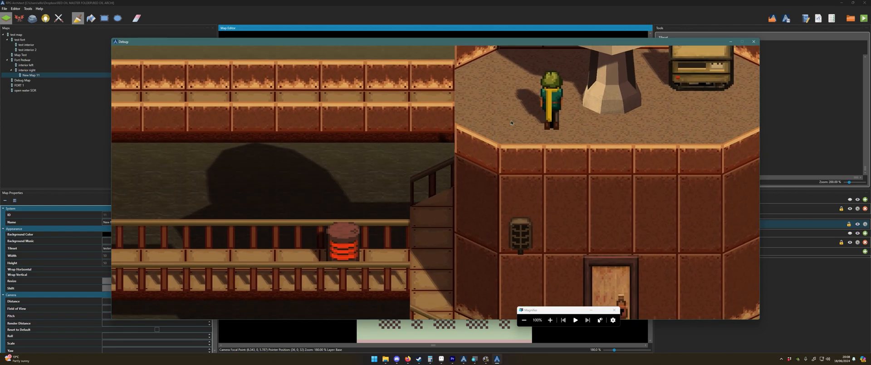
{"action": "key", "text": "Left"}
{"action": "key", "text": "Down"}
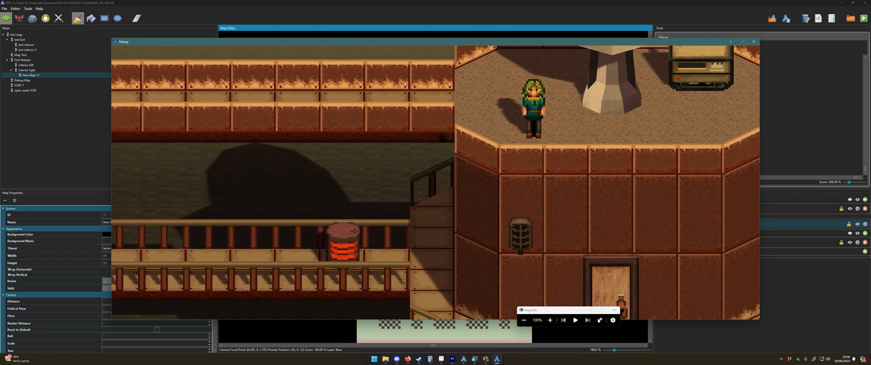
{"action": "key", "text": "Right"}
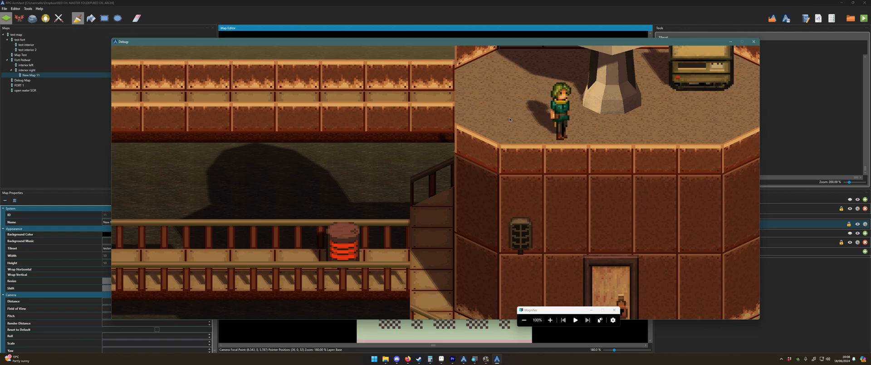
{"action": "key", "text": "Left"}
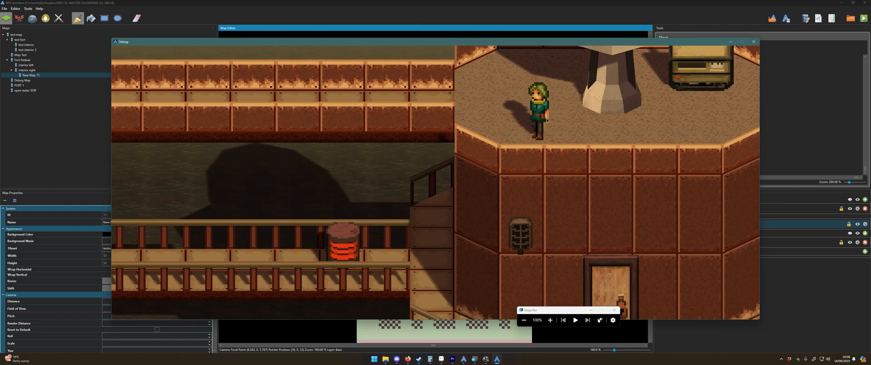
{"action": "key", "text": "Right"}
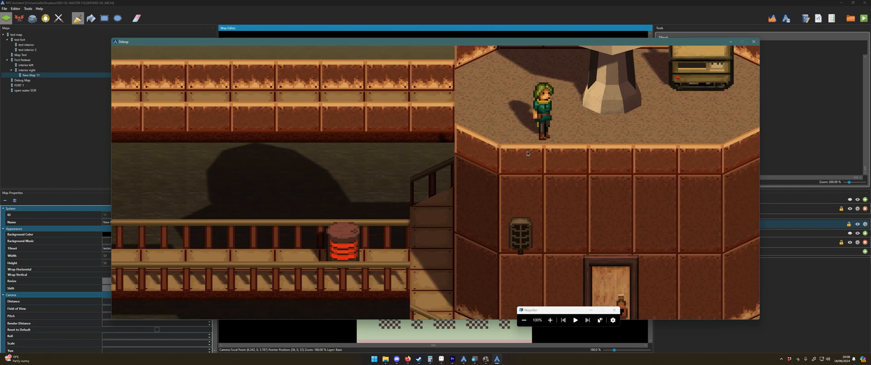
{"action": "key", "text": "Left"}
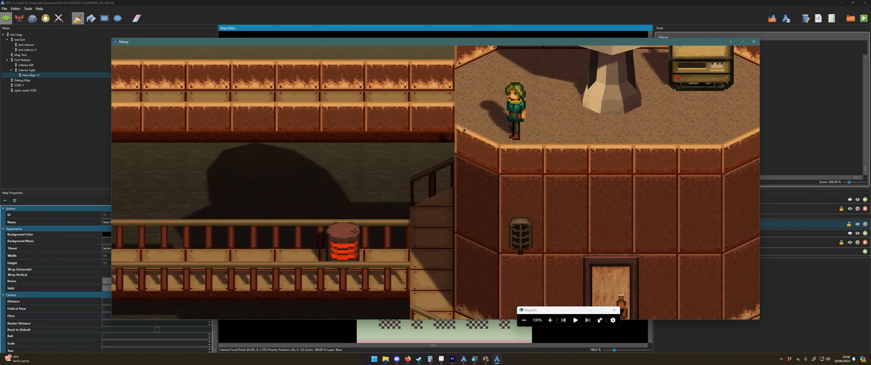
- Walk the character along the roof's front parapet to examine how the wall overlaps the sprite
{"action": "key", "text": "Down"}
{"action": "key", "text": "Left"}
{"action": "key", "text": "Left"}
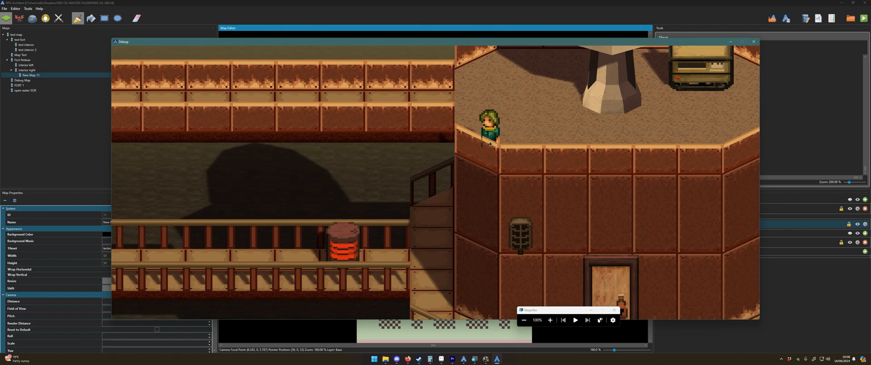
{"action": "key", "text": "Up"}
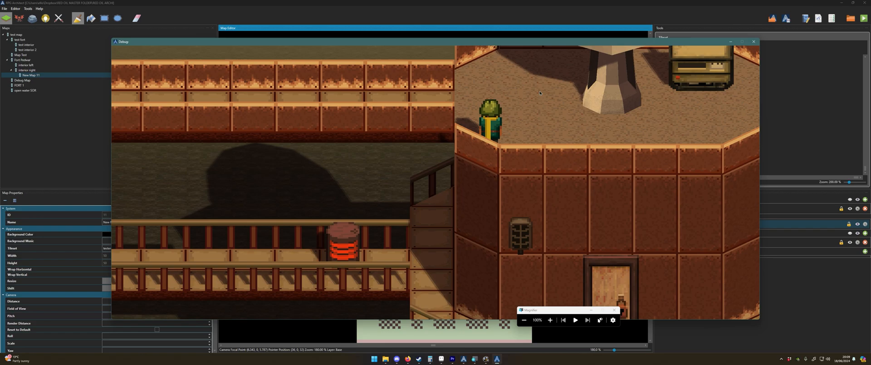
{"action": "key", "text": "Right"}
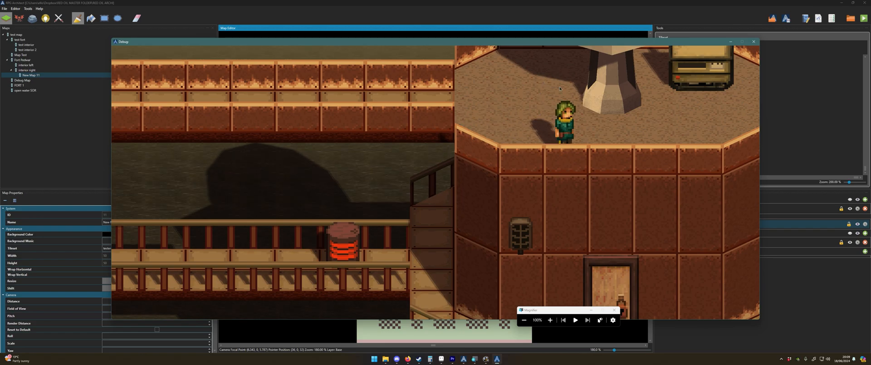
- Move the character into and out of the satellite dish's shadow to examine how the sprite is shaded
{"action": "key", "text": "Up"}
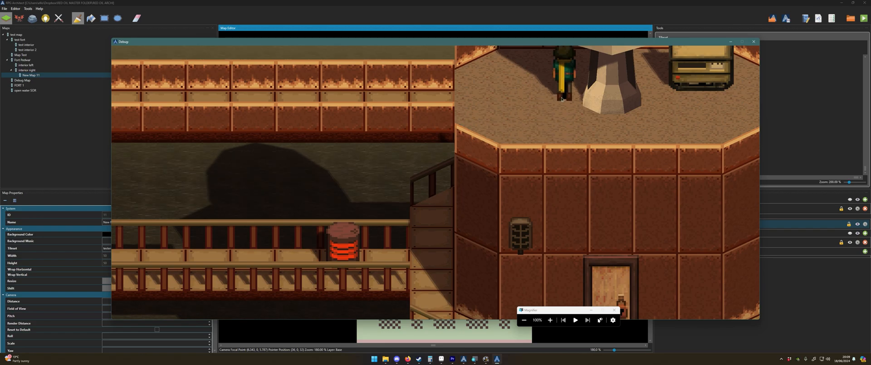
{"action": "key", "text": "Down"}
{"action": "key", "text": "Right"}
{"action": "key", "text": "Left"}
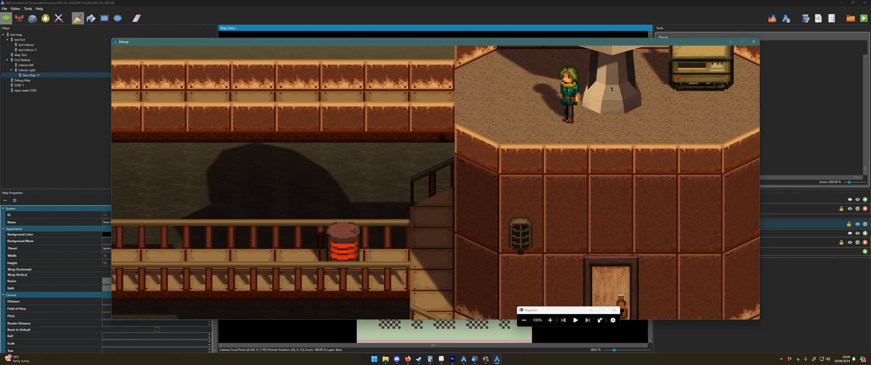
- Move the character back and forth beside the satellite dish's base to examine the shading at close range
{"action": "key", "text": "Up"}
{"action": "key", "text": "Right"}
{"action": "key", "text": "Right"}
{"action": "key", "text": "Left"}
{"action": "key", "text": "Up"}
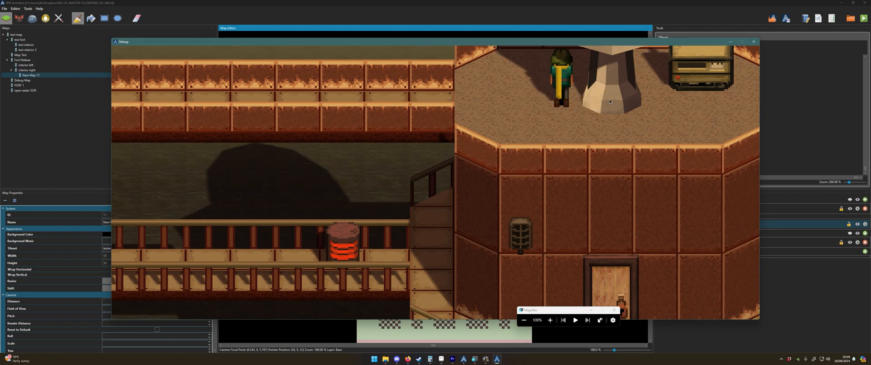
{"action": "key", "text": "Down"}
- Zoom the game camera out and pace the character beside the dish to examine the sprite against the two towers
{"action": "scroll", "coordinate": [610, 101], "scroll_direction": "down", "scroll_amount": 3}
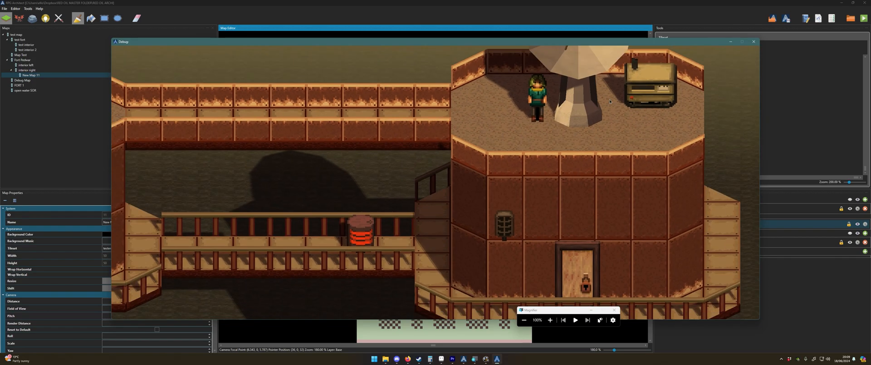
{"action": "scroll", "coordinate": [610, 102], "scroll_direction": "down", "scroll_amount": 3}
{"action": "key", "text": "Right"}
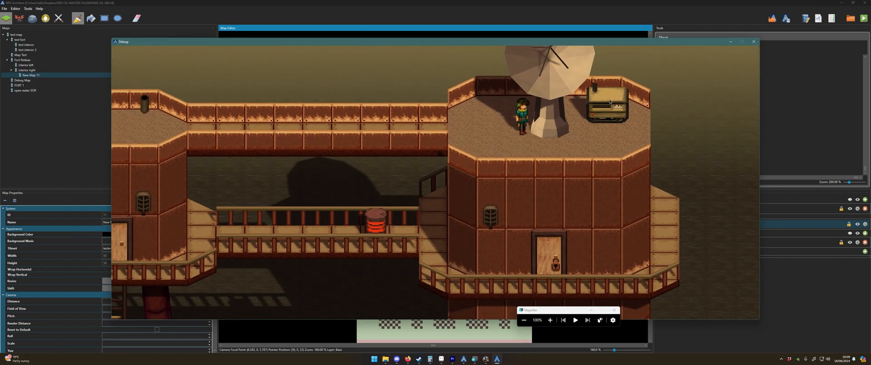
{"action": "key", "text": "Right"}
{"action": "key", "text": "Left"}
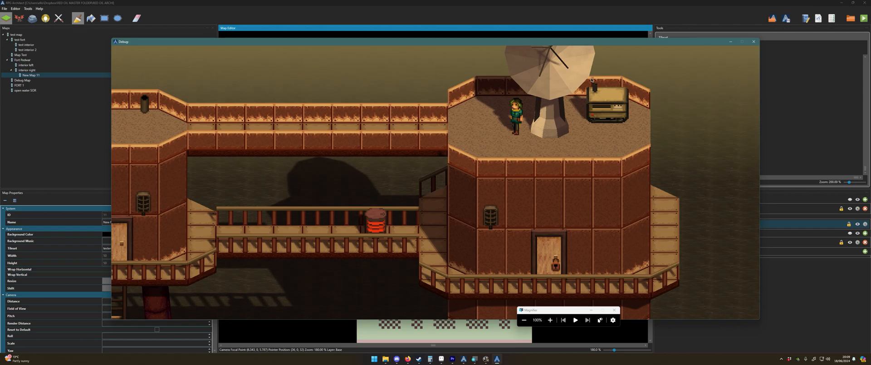
- Zoom the game camera in close and back out to the whole fort to examine the scene at different distances
{"action": "scroll", "coordinate": [591, 80], "scroll_direction": "down", "scroll_amount": 3}
{"action": "scroll", "coordinate": [591, 80], "scroll_direction": "up", "scroll_amount": 6}
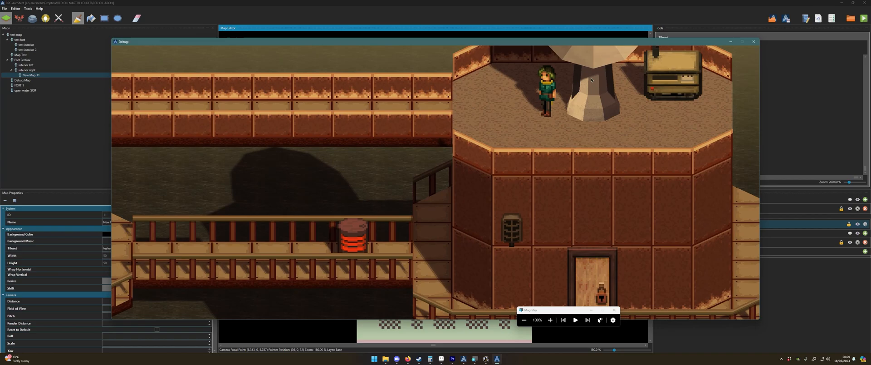
{"action": "scroll", "coordinate": [591, 80], "scroll_direction": "up", "scroll_amount": 5}
{"action": "scroll", "coordinate": [591, 80], "scroll_direction": "down", "scroll_amount": 4}
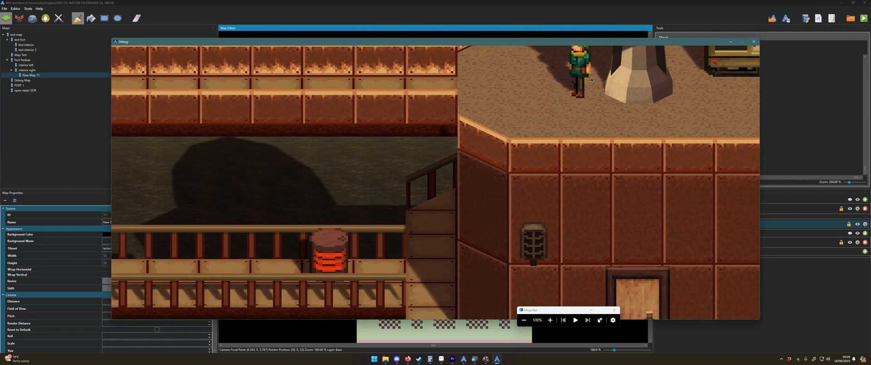
{"action": "scroll", "coordinate": [591, 80], "scroll_direction": "down", "scroll_amount": 5}
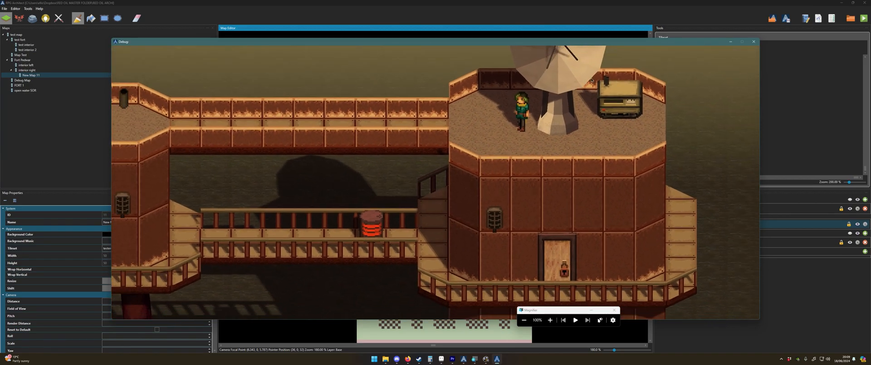
{"action": "scroll", "coordinate": [591, 80], "scroll_direction": "down", "scroll_amount": 6}
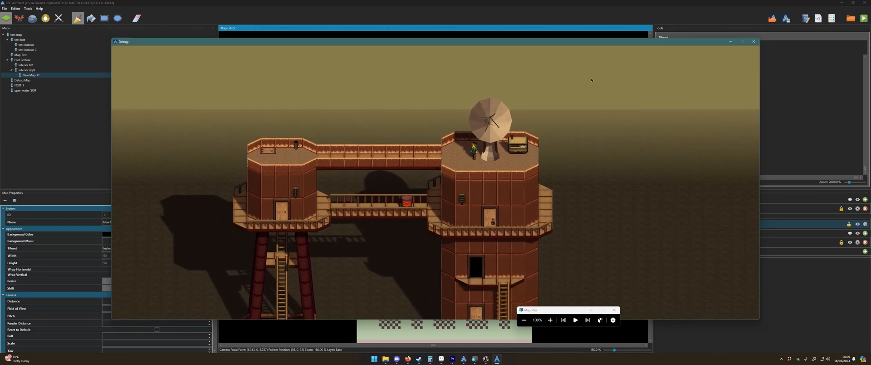
{"action": "scroll", "coordinate": [591, 80], "scroll_direction": "down", "scroll_amount": 6}
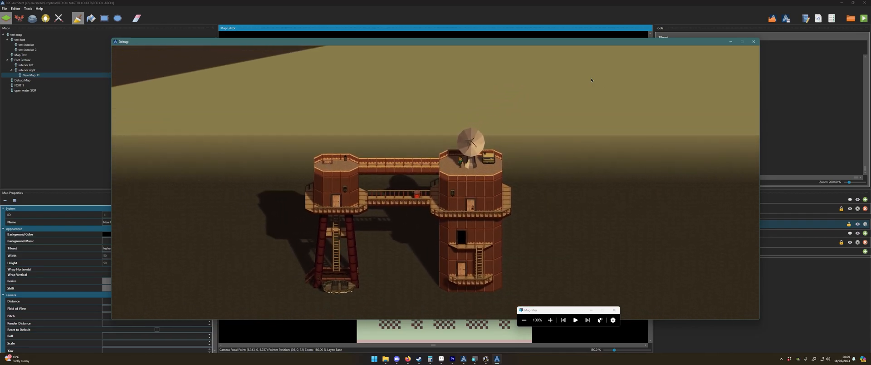
{"action": "scroll", "coordinate": [591, 80], "scroll_direction": "down", "scroll_amount": 3}
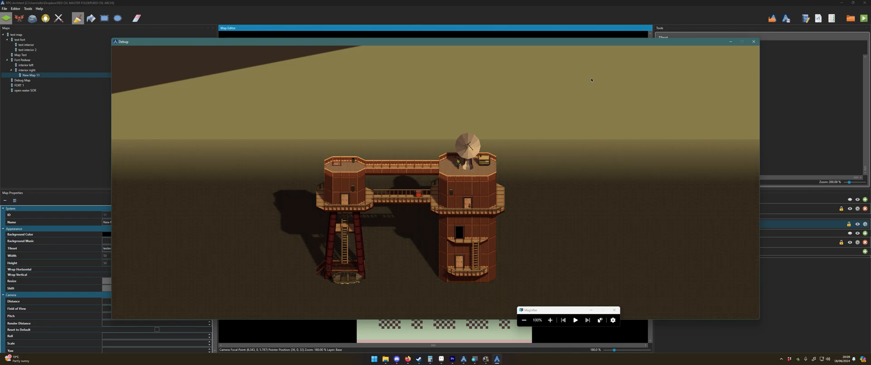
- Walk the character around the dish tower's roof with the camera pulled back to examine the sprite's detail from afar
{"action": "key", "text": "Left"}
{"action": "key", "text": "Left"}
{"action": "key", "text": "Right"}
{"action": "key", "text": "Left"}
{"action": "key", "text": "Right"}
{"action": "key", "text": "Up"}
{"action": "key", "text": "Down"}
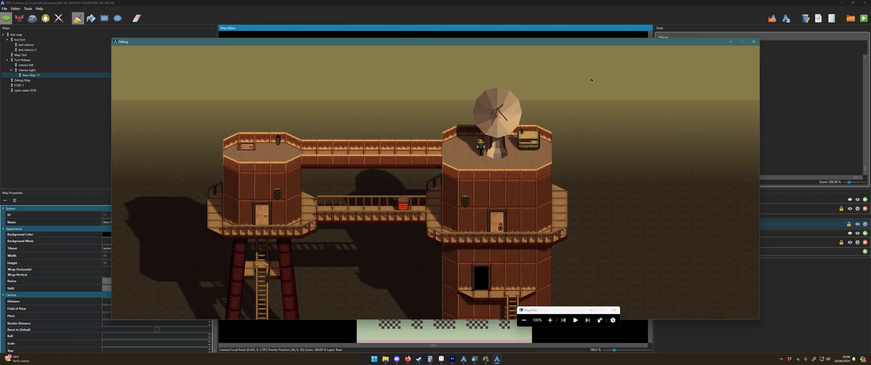
- Set the game's display option to Ultrawide and resume play
{"action": "key", "text": "Escape"}
{"action": "key", "text": "Down"}
{"action": "key", "text": "Escape"}
{"action": "key", "text": "Escape"}
{"action": "key", "text": "Down"}
{"action": "key", "text": "Return"}
{"action": "key", "text": "Down"}
{"action": "key", "text": "Down"}
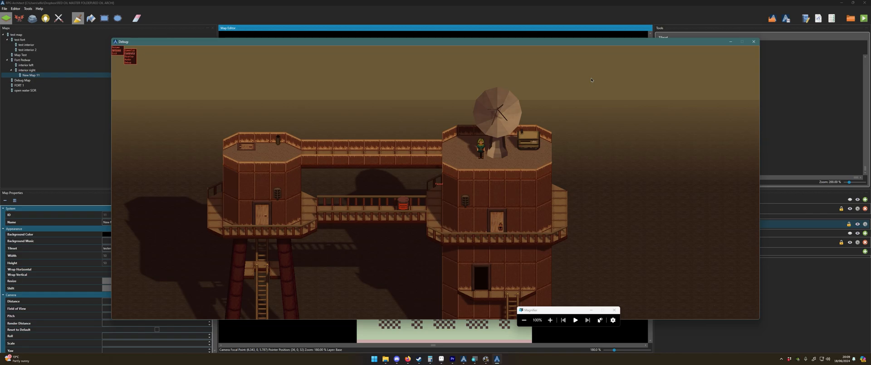
{"action": "key", "text": "Return"}
{"action": "key", "text": "Down"}
{"action": "key", "text": "Down"}
{"action": "key", "text": "Down"}
{"action": "key", "text": "Return"}
{"action": "key", "text": "Escape"}
{"action": "key", "text": "Escape"}
{"action": "key", "text": "Escape"}
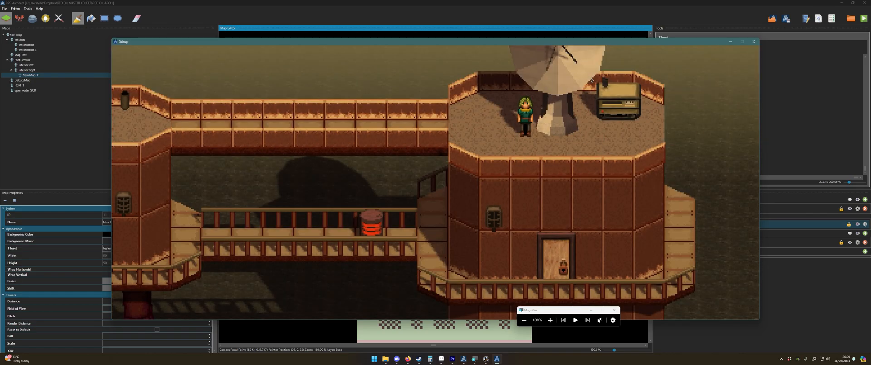
- Walk the character away from the dish to the roof's front-left corner to examine the sprite at the Ultrawide setting
{"action": "key", "text": "Left"}
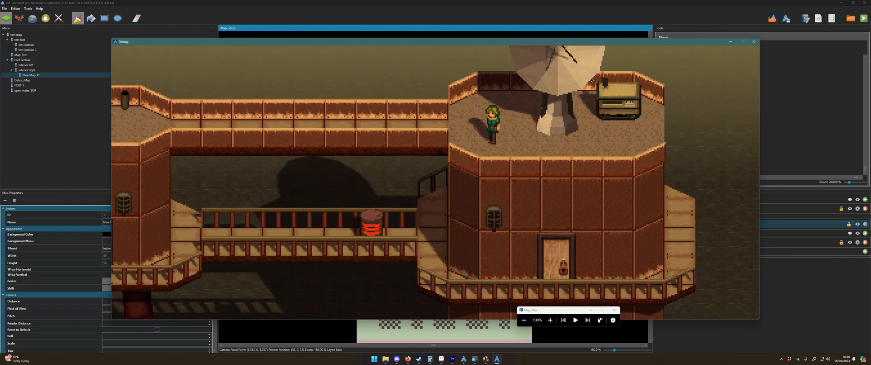
{"action": "key", "text": "Down"}
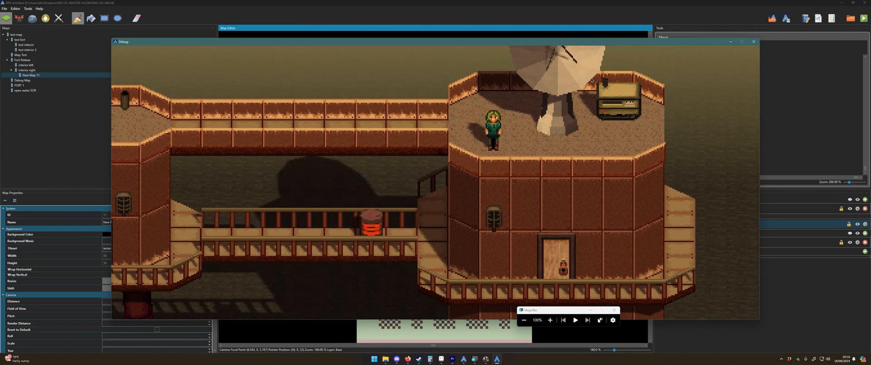
{"action": "key", "text": "Left"}
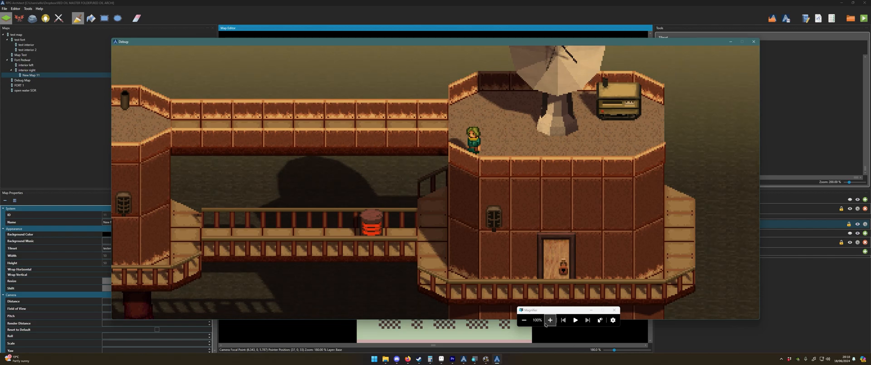
- Magnify the desktop to 200% and move the character away from the parapet corner to examine the sprite's pixels
{"action": "left_click", "coordinate": [549, 320]}
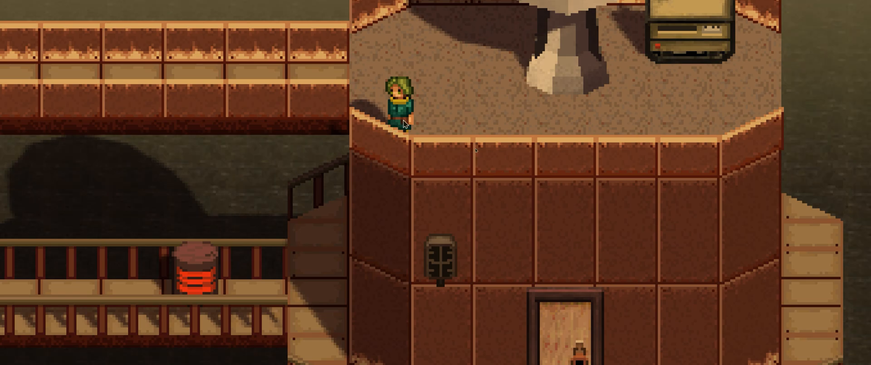
{"action": "key", "text": "Left"}
{"action": "key", "text": "Right"}
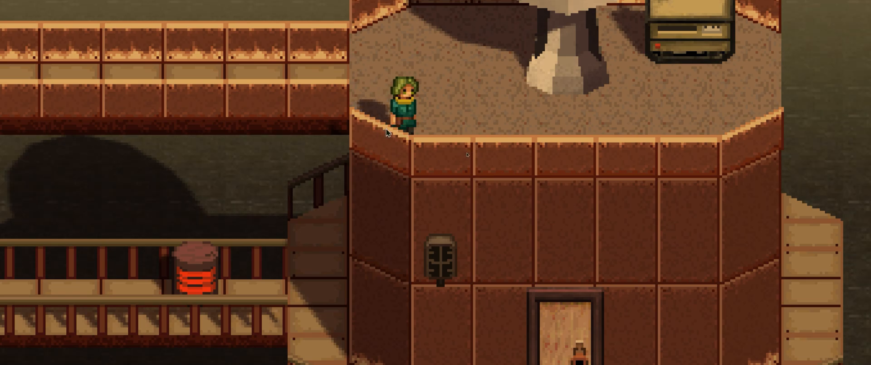
{"action": "key", "text": "Up"}
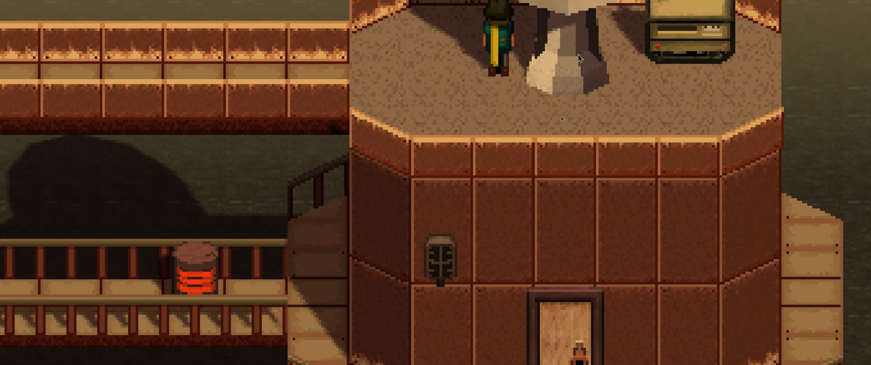
- Walk the character past the satellite dish's base to examine the magnified pixels, and return the Magnifier to 100%
{"action": "key", "text": "Right"}
{"action": "key", "text": "Down"}
{"action": "key", "text": "Right"}
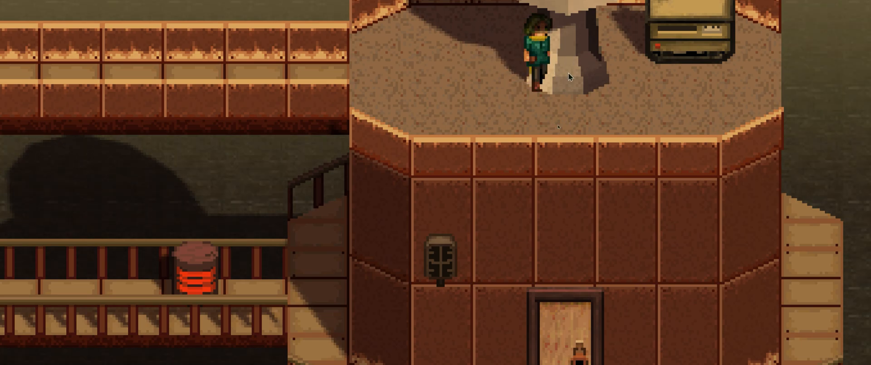
{"action": "key", "text": "Left"}
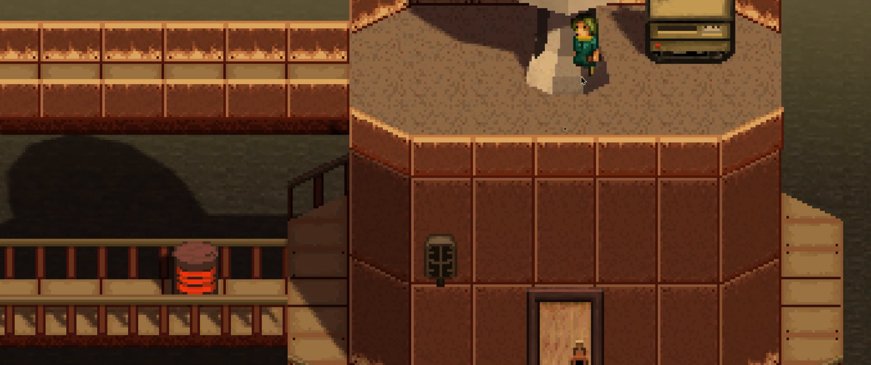
{"action": "key", "text": "Left"}
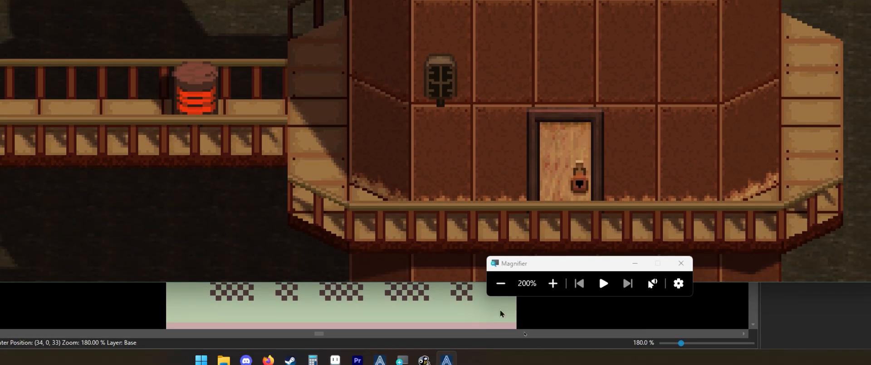
{"action": "left_click", "coordinate": [500, 283]}
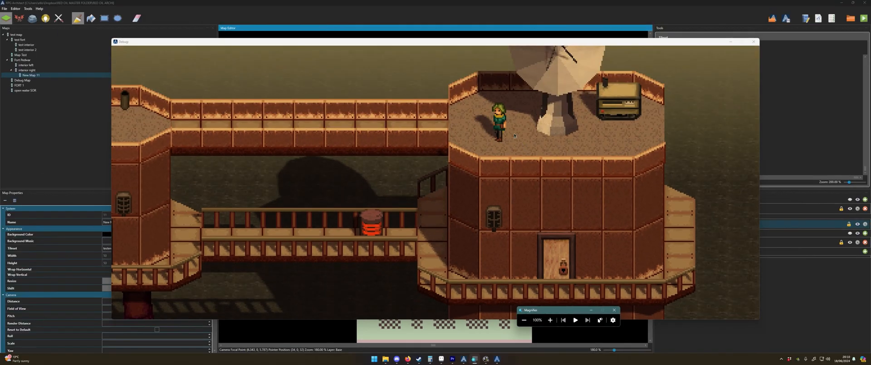
- Walk the character from the roof's left edge into and out of the dish's shadow to examine its shading
{"action": "left_click", "coordinate": [496, 132]}
{"action": "key", "text": "Right"}
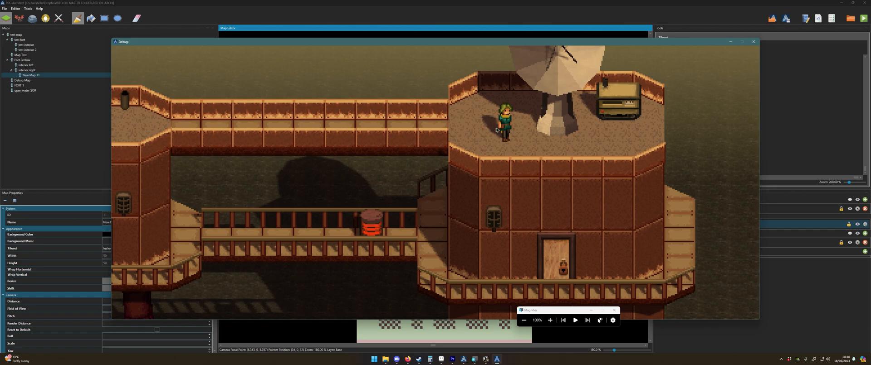
{"action": "key", "text": "Left"}
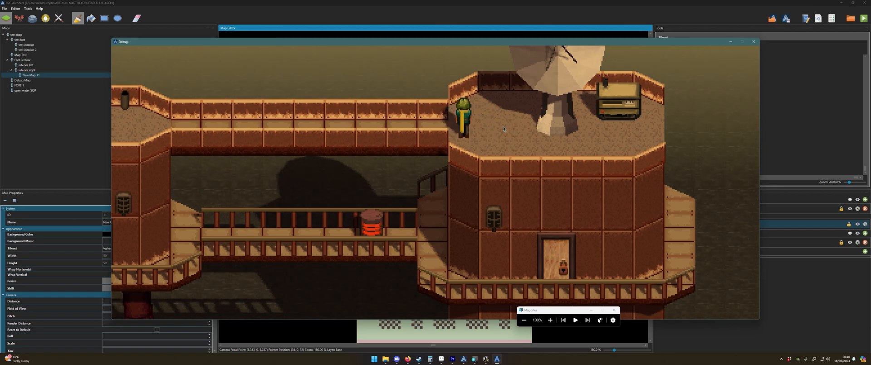
{"action": "key", "text": "Right"}
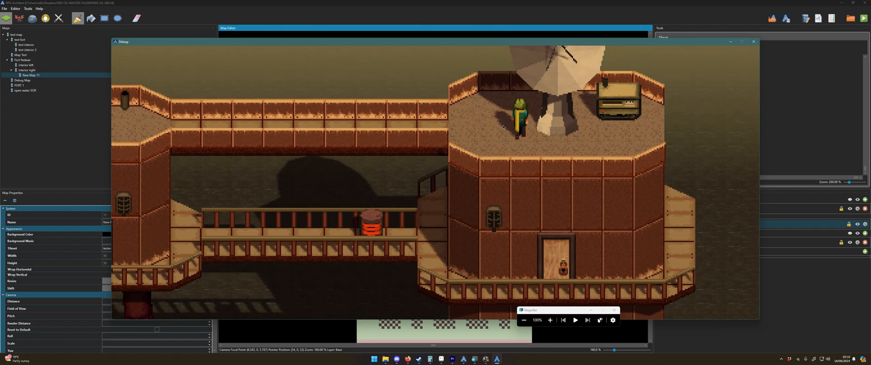
{"action": "key", "text": "Up"}
{"action": "key", "text": "Down"}
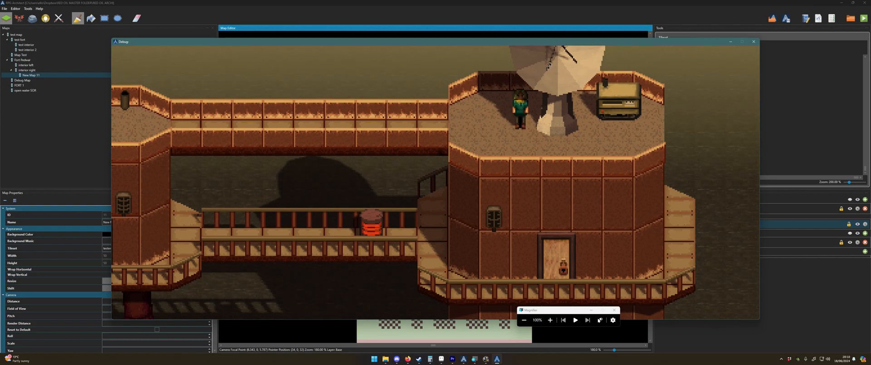
{"action": "key", "text": "Down"}
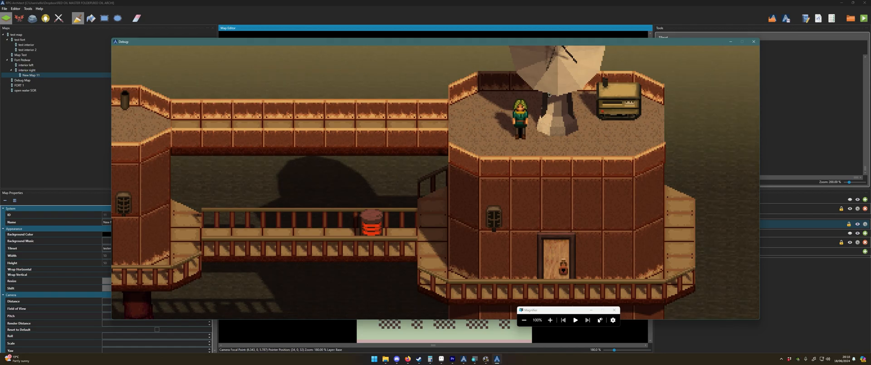
{"action": "key", "text": "Left"}
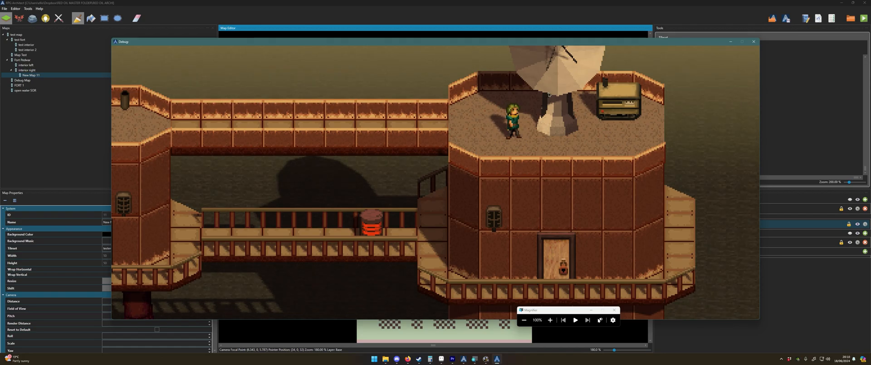
- Rotate the game camera and walk the character around the dish to examine sprite and shadows from another side
{"action": "key", "text": "e"}
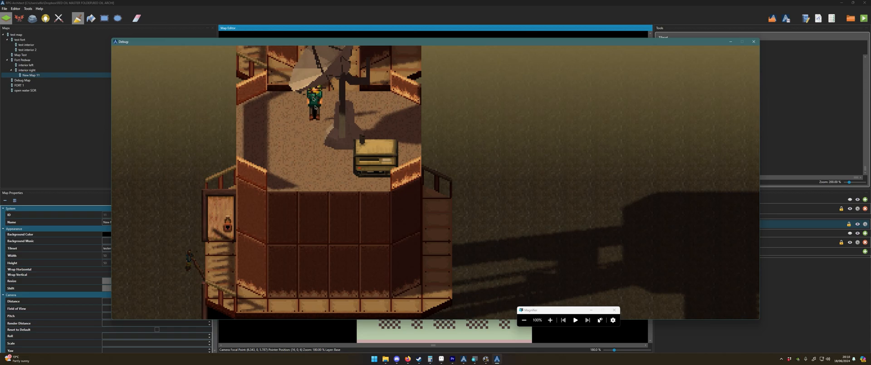
{"action": "key", "text": "Down"}
{"action": "key", "text": "Right"}
{"action": "key", "text": "Left"}
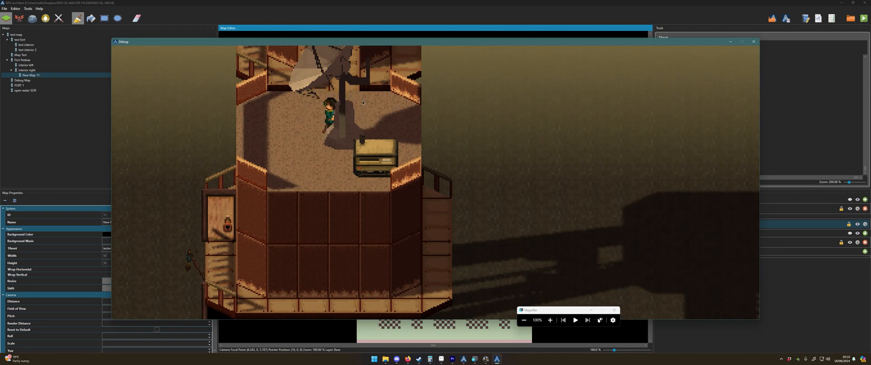
{"action": "key", "text": "Down"}
{"action": "key", "text": "Right"}
{"action": "key", "text": "Left"}
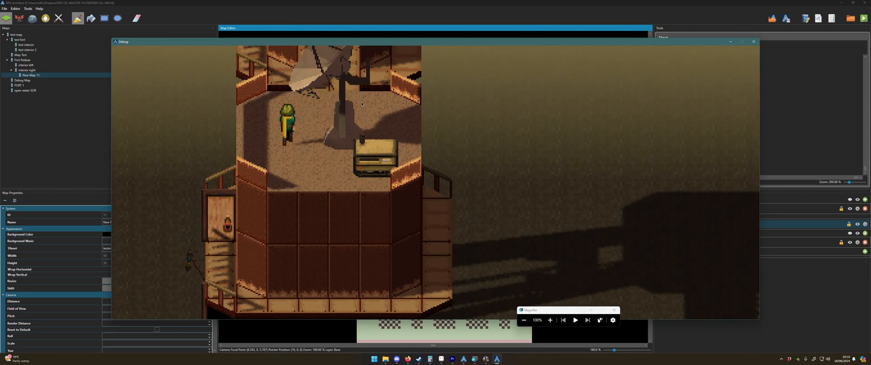
{"action": "key", "text": "Up"}
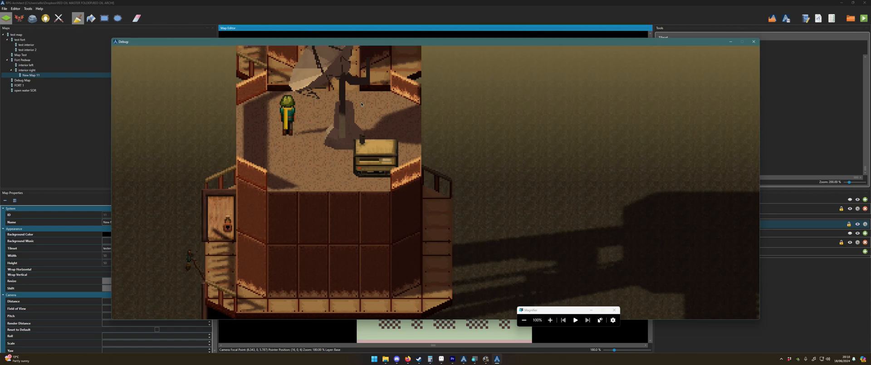
{"action": "key", "text": "e"}
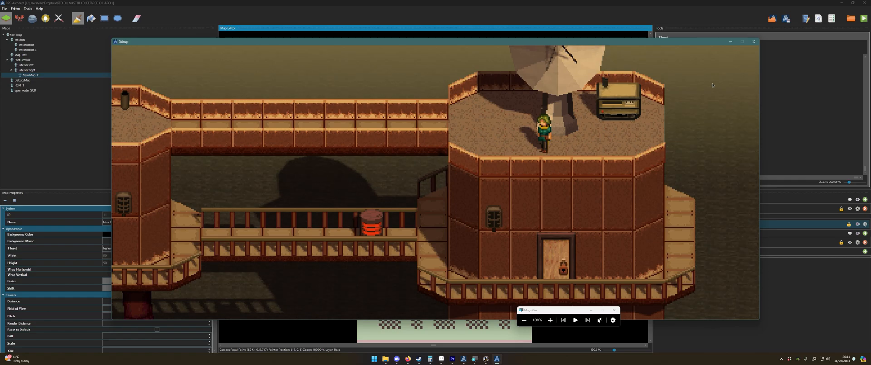
- Switch the game's display option to Widescrn and return to the game
{"action": "key", "text": "Escape"}
{"action": "key", "text": "Down"}
{"action": "key", "text": "Return"}
{"action": "key", "text": "Down"}
{"action": "key", "text": "Down"}
{"action": "key", "text": "Return"}
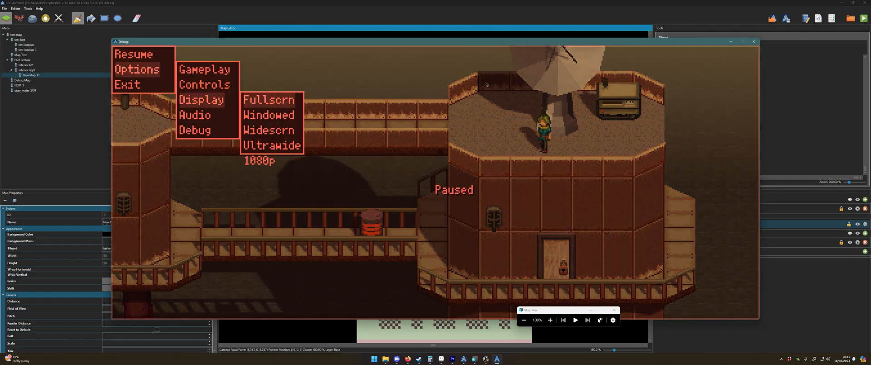
{"action": "key", "text": "Down"}
{"action": "key", "text": "Down"}
{"action": "key", "text": "Return"}
{"action": "key", "text": "Escape"}
{"action": "key", "text": "Escape"}
{"action": "key", "text": "Escape"}
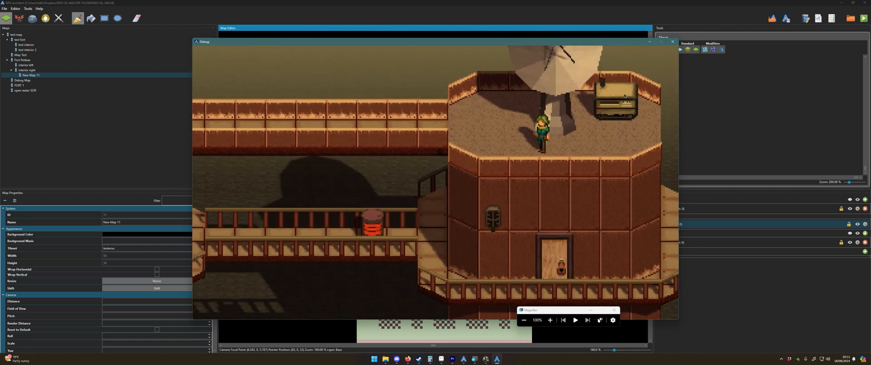
- Walk the character from the dish's base towards the roof's left edge to examine the sprite at the widescreen setting
{"action": "key", "text": "Down"}
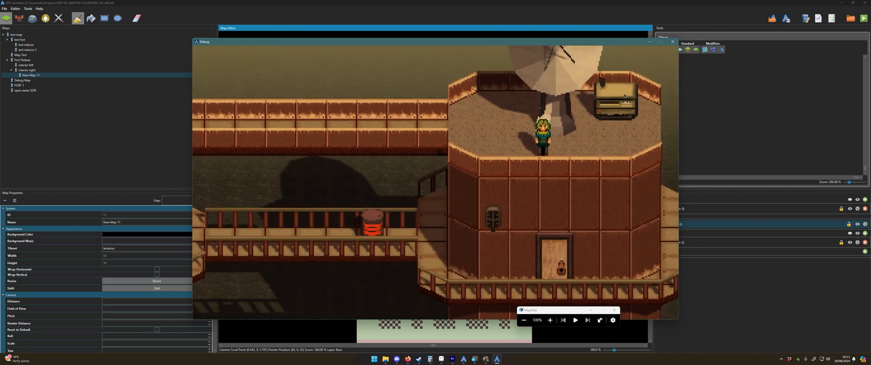
{"action": "key", "text": "Left"}
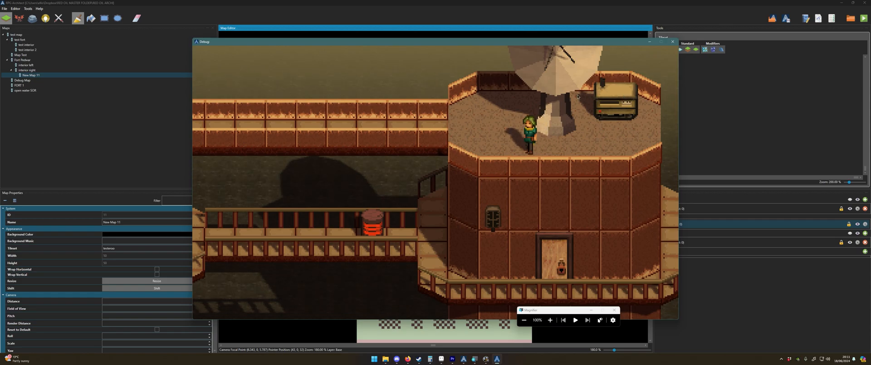
{"action": "key", "text": "Left"}
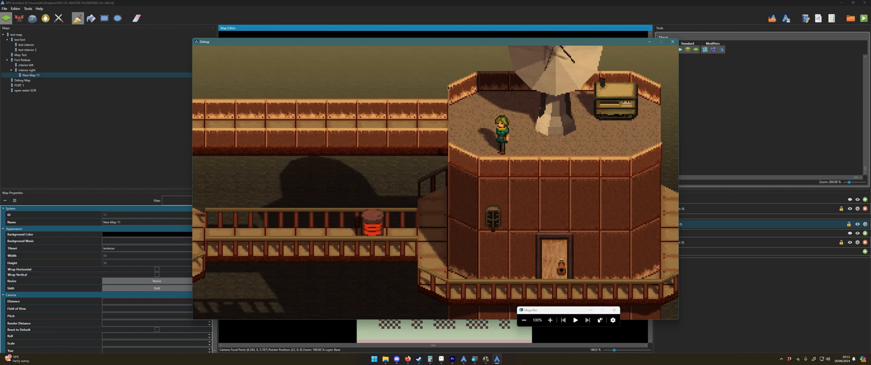
- Switch the game's display option to Ultrawide and resume the game
{"action": "key", "text": "Escape"}
{"action": "key", "text": "Down"}
{"action": "key", "text": "Return"}
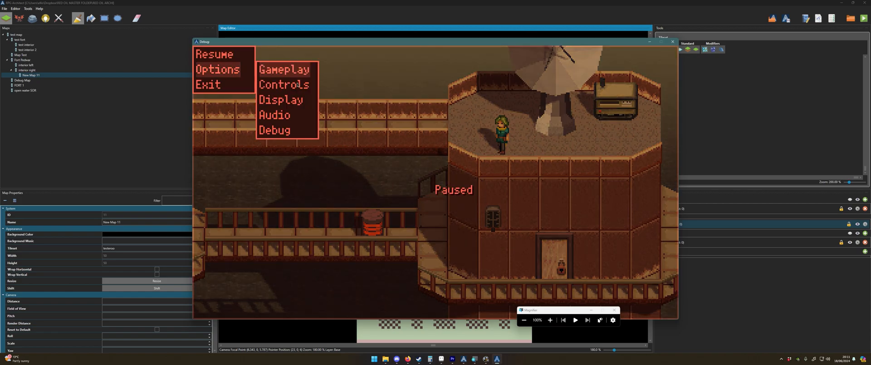
{"action": "key", "text": "Down"}
{"action": "key", "text": "Down"}
{"action": "key", "text": "Return"}
{"action": "key", "text": "Down"}
{"action": "key", "text": "Down"}
{"action": "key", "text": "Down"}
{"action": "key", "text": "Return"}
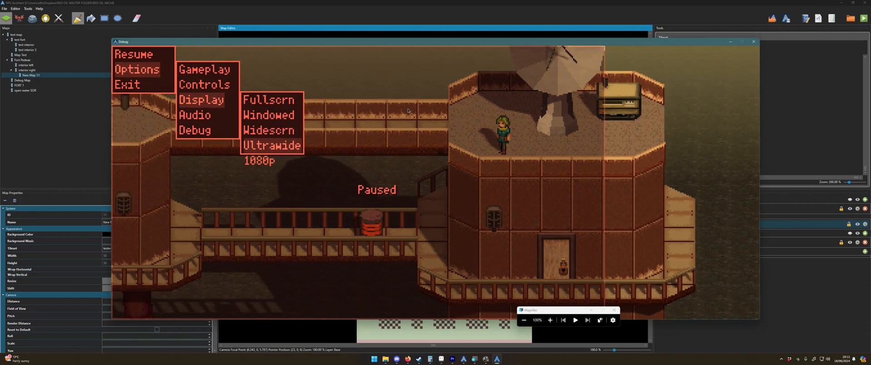
{"action": "key", "text": "Escape"}
{"action": "key", "text": "Escape"}
{"action": "key", "text": "Escape"}
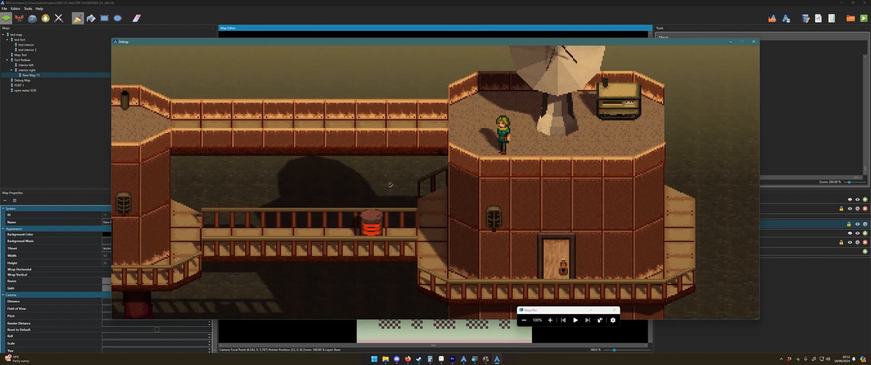
- Switch to Aseprite, sketch a red rectangle in the middle of the black canvas and label its height 9 and width 21
{"action": "left_click", "coordinate": [442, 359]}
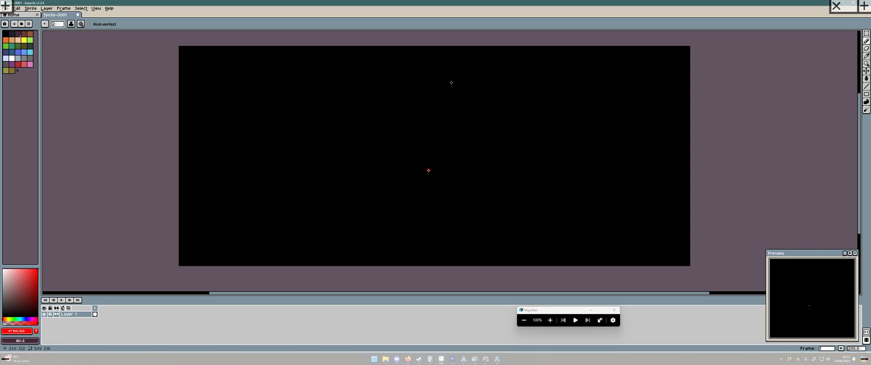
{"action": "mouse_move", "coordinate": [504, 107]}
{"action": "left_mouse_down"}
{"action": "mouse_move", "coordinate": [327, 112]}
{"action": "mouse_move", "coordinate": [334, 199]}
{"action": "mouse_move", "coordinate": [510, 194]}
{"action": "mouse_move", "coordinate": [519, 127]}
{"action": "mouse_move", "coordinate": [510, 107]}
{"action": "mouse_move", "coordinate": [494, 110]}
{"action": "left_mouse_up"}
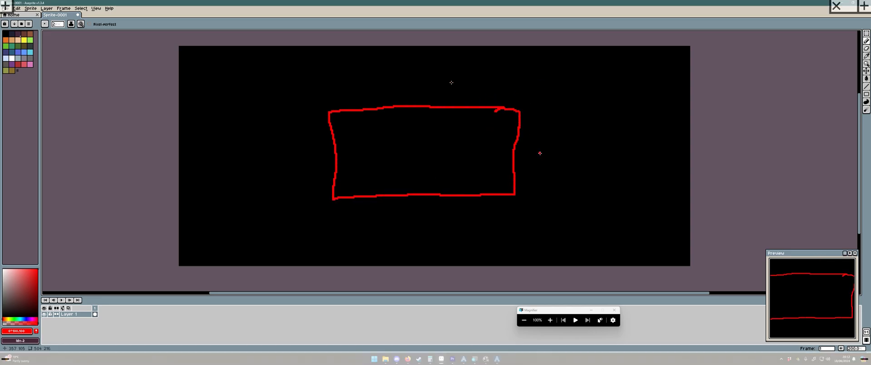
{"action": "mouse_move", "coordinate": [544, 137]}
{"action": "left_mouse_down"}
{"action": "mouse_move", "coordinate": [535, 148]}
{"action": "mouse_move", "coordinate": [541, 164]}
{"action": "left_mouse_up"}
{"action": "left_click_drag", "start_coordinate": [402, 216], "coordinate": [429, 227]}
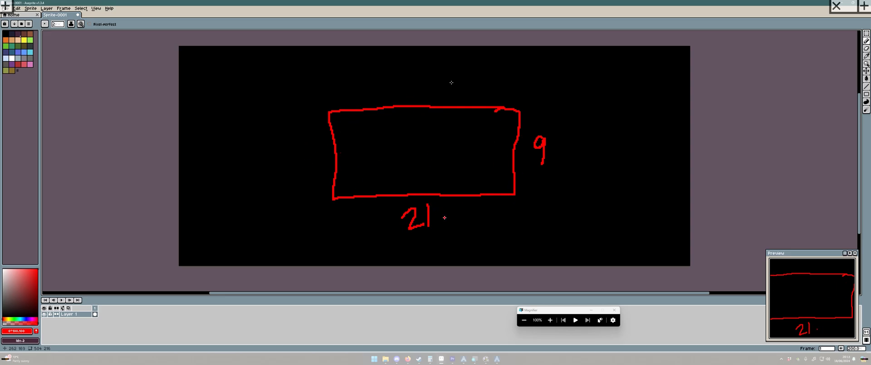
- Extend the handwritten labels of the rectangle to 21 × 24 for the width and 9 × 24 for the height
{"action": "mouse_move", "coordinate": [442, 210]}
{"action": "left_mouse_down"}
{"action": "mouse_move", "coordinate": [450, 219]}
{"action": "mouse_move", "coordinate": [443, 221]}
{"action": "left_mouse_up"}
{"action": "mouse_move", "coordinate": [457, 213]}
{"action": "left_mouse_down"}
{"action": "mouse_move", "coordinate": [463, 205]}
{"action": "mouse_move", "coordinate": [471, 226]}
{"action": "mouse_move", "coordinate": [486, 216]}
{"action": "left_mouse_up"}
{"action": "left_click_drag", "start_coordinate": [479, 206], "coordinate": [478, 226]}
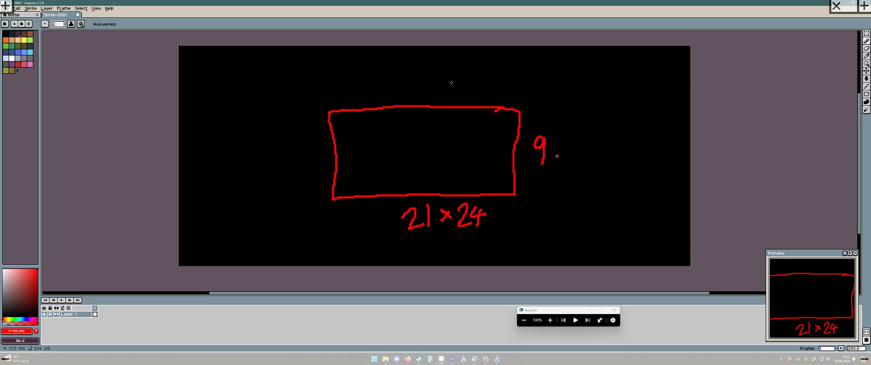
{"action": "mouse_move", "coordinate": [553, 150]}
{"action": "left_mouse_down"}
{"action": "mouse_move", "coordinate": [567, 160]}
{"action": "mouse_move", "coordinate": [594, 158]}
{"action": "left_mouse_up"}
{"action": "left_click_drag", "start_coordinate": [588, 146], "coordinate": [589, 167]}
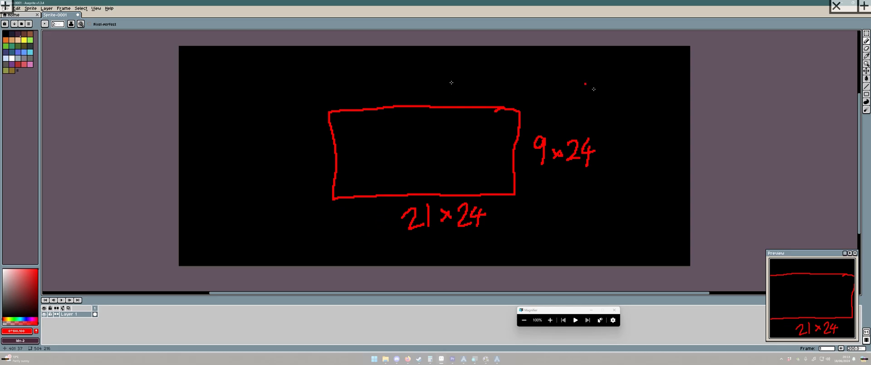
- Write the products 216 beside the height label and 504 beneath the width label, and draw a ring around each
{"action": "mouse_move", "coordinate": [613, 175]}
{"action": "left_mouse_down"}
{"action": "mouse_move", "coordinate": [620, 170]}
{"action": "mouse_move", "coordinate": [631, 194]}
{"action": "left_mouse_up"}
{"action": "left_click_drag", "start_coordinate": [649, 167], "coordinate": [641, 185]}
{"action": "left_click_drag", "start_coordinate": [499, 237], "coordinate": [487, 261]}
{"action": "left_click_drag", "start_coordinate": [502, 245], "coordinate": [540, 246]}
{"action": "left_click_drag", "start_coordinate": [529, 248], "coordinate": [528, 259]}
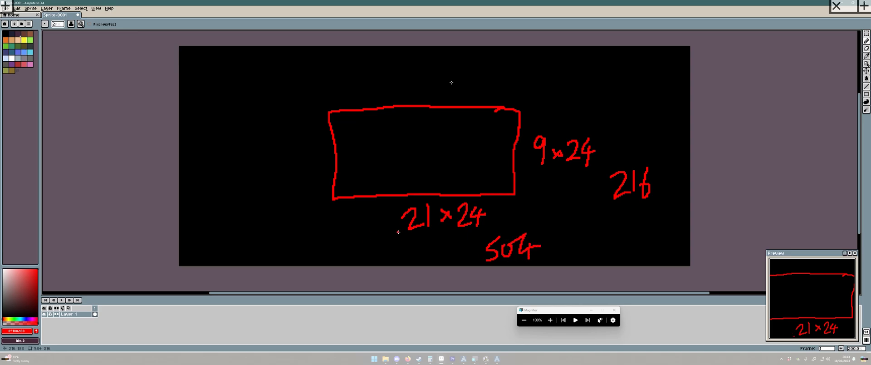
{"action": "mouse_move", "coordinate": [475, 244]}
{"action": "left_mouse_down"}
{"action": "mouse_move", "coordinate": [517, 225]}
{"action": "mouse_move", "coordinate": [545, 264]}
{"action": "left_mouse_up"}
{"action": "mouse_move", "coordinate": [594, 177]}
{"action": "left_mouse_down"}
{"action": "mouse_move", "coordinate": [620, 158]}
{"action": "mouse_move", "coordinate": [592, 187]}
{"action": "mouse_move", "coordinate": [592, 169]}
{"action": "left_mouse_up"}
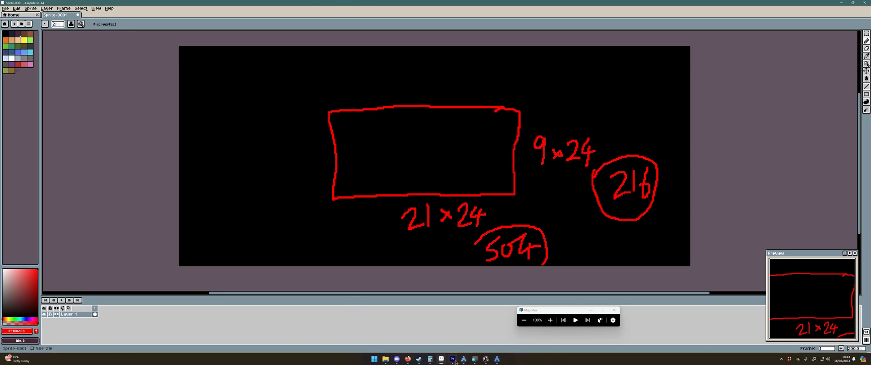
- Close the running game and open the Video Configuration in RPG Architect's database
{"action": "left_click", "coordinate": [497, 358]}
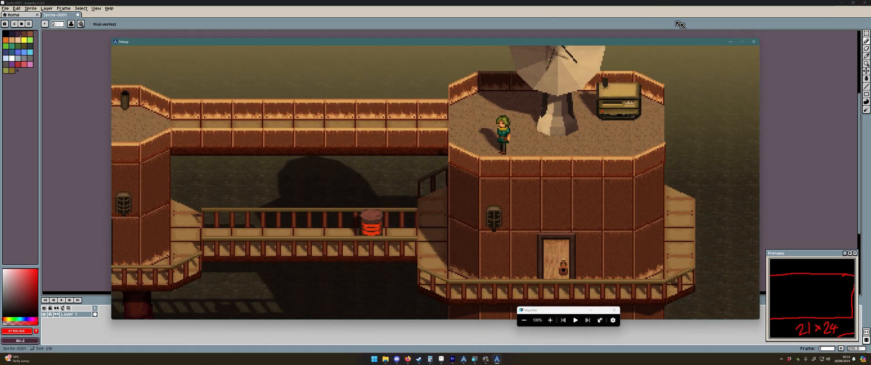
{"action": "left_click", "coordinate": [754, 41]}
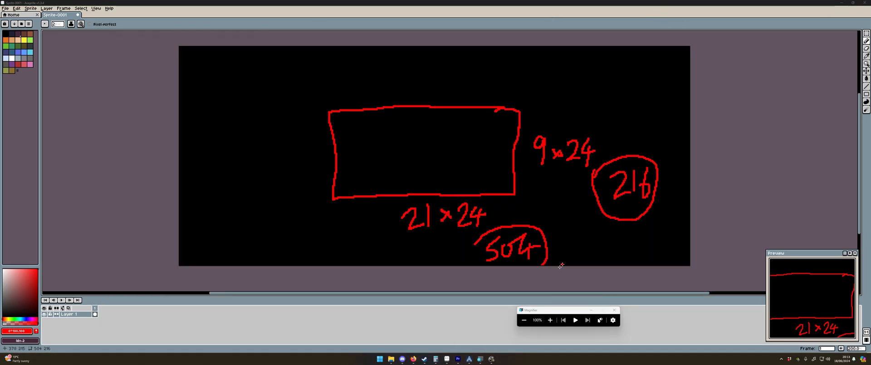
{"action": "left_click", "coordinate": [469, 358]}
{"action": "key", "text": "F9"}
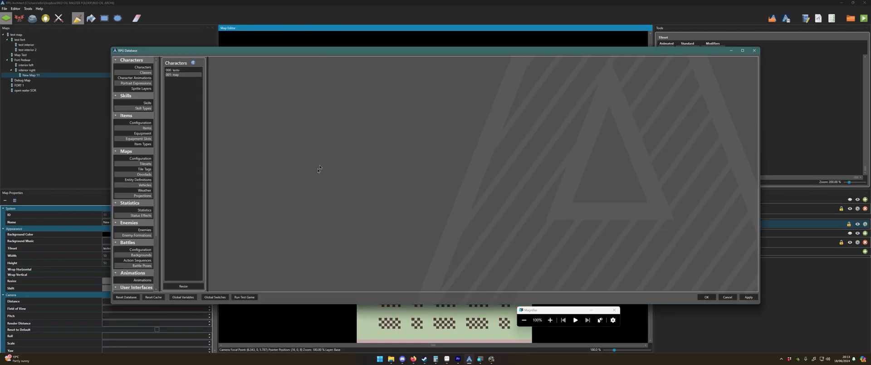
{"action": "scroll", "coordinate": [139, 223], "scroll_direction": "down", "scroll_amount": 4}
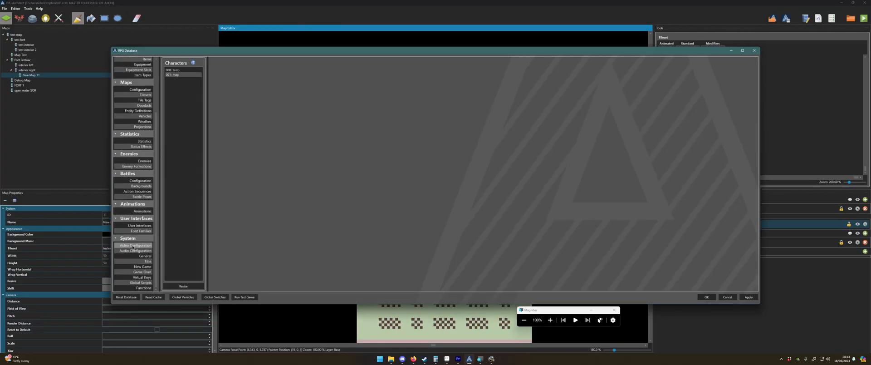
{"action": "left_click", "coordinate": [134, 246]}
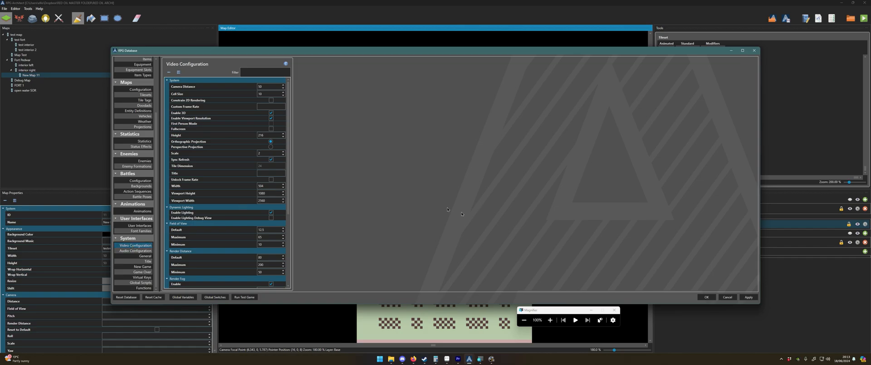
- Examine the Video Configuration settings down to Z Rotation at 200% magnification, return to 100% and close the database
{"action": "left_click", "coordinate": [549, 319]}
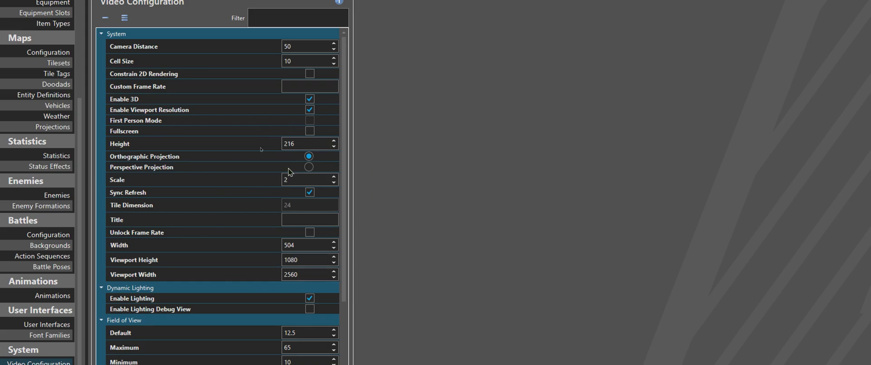
{"action": "scroll", "coordinate": [251, 213], "scroll_direction": "down", "scroll_amount": 1}
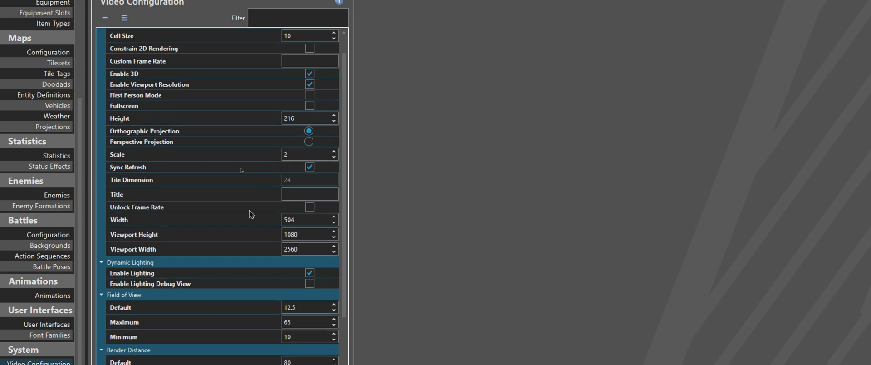
{"action": "scroll", "coordinate": [251, 212], "scroll_direction": "down", "scroll_amount": 2}
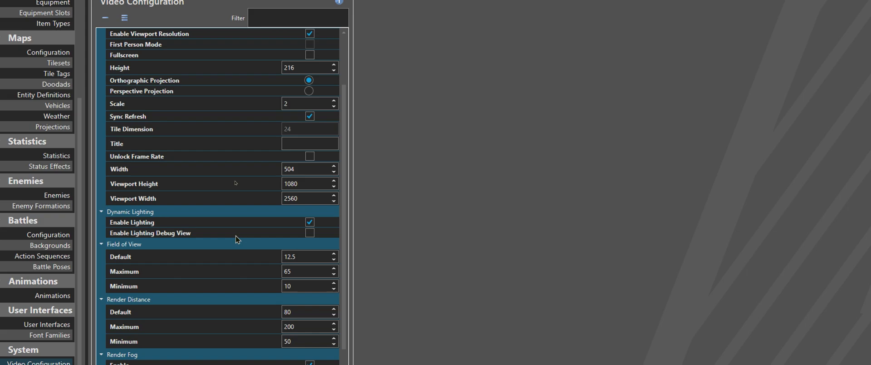
{"action": "scroll", "coordinate": [238, 234], "scroll_direction": "down", "scroll_amount": 1}
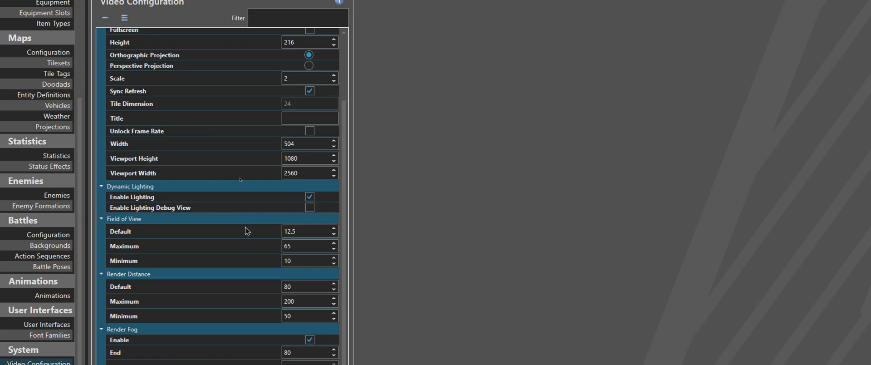
{"action": "scroll", "coordinate": [247, 231], "scroll_direction": "down", "scroll_amount": 2}
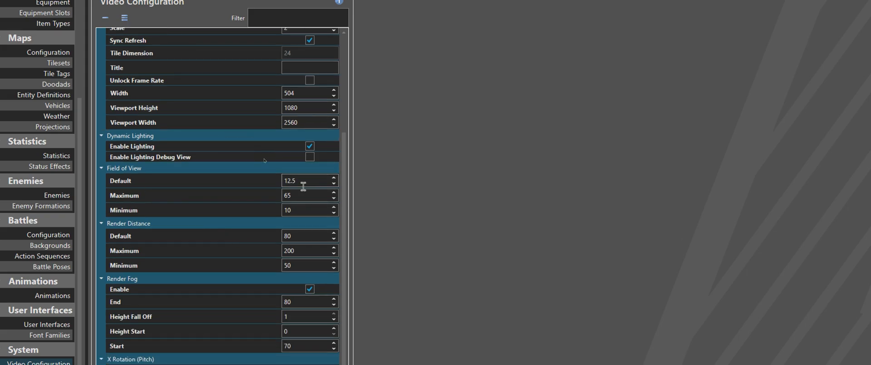
{"action": "scroll", "coordinate": [235, 212], "scroll_direction": "down", "scroll_amount": 1}
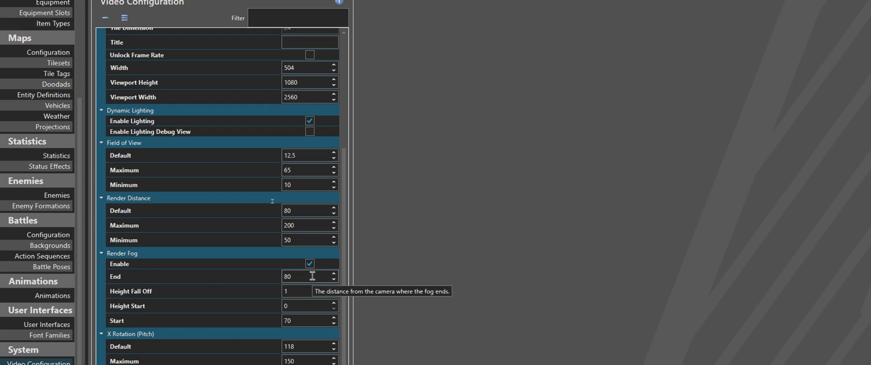
{"action": "scroll", "coordinate": [312, 275], "scroll_direction": "down", "scroll_amount": 1}
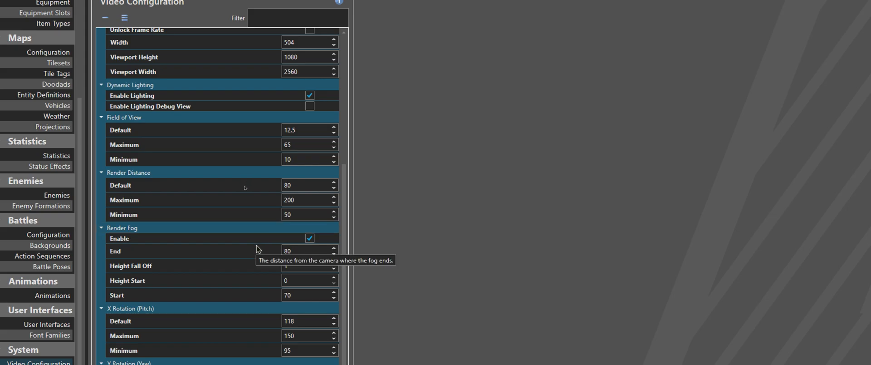
{"action": "scroll", "coordinate": [254, 249], "scroll_direction": "down", "scroll_amount": 1}
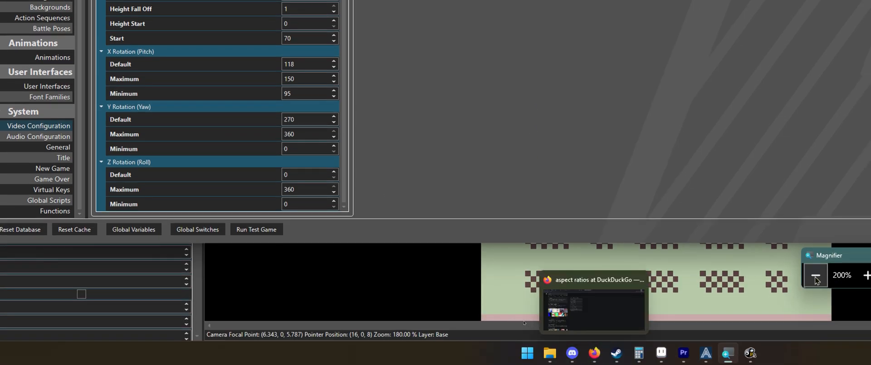
{"action": "left_click", "coordinate": [815, 278]}
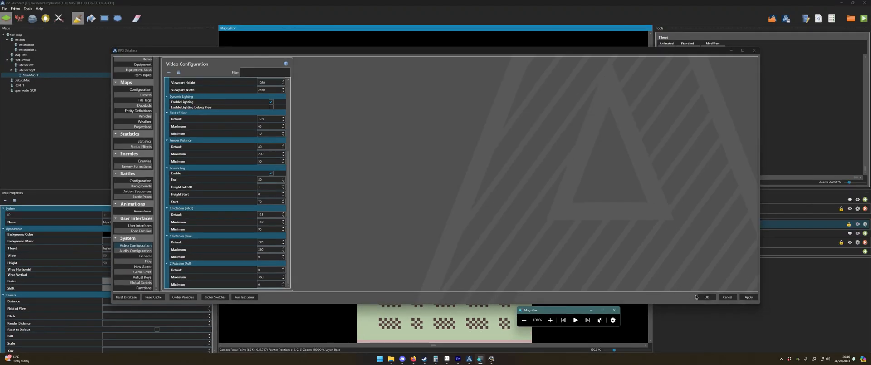
{"action": "left_click", "coordinate": [698, 297]}
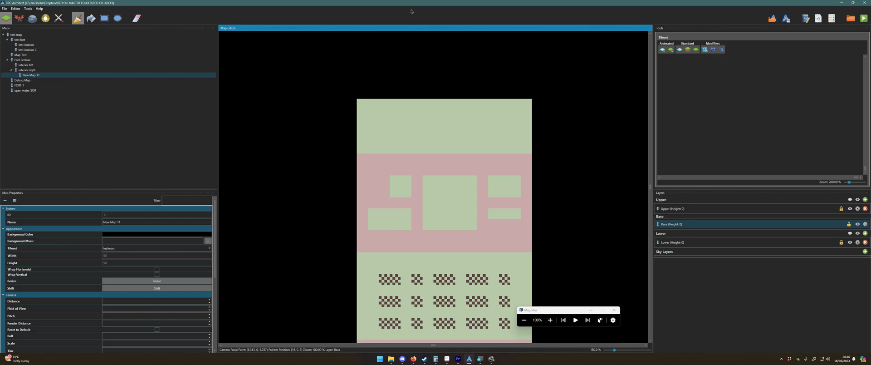
- Run the test game and walk the character from the walkway up to the right tower's roof and back and forth past the dish
{"action": "key", "text": "F5"}
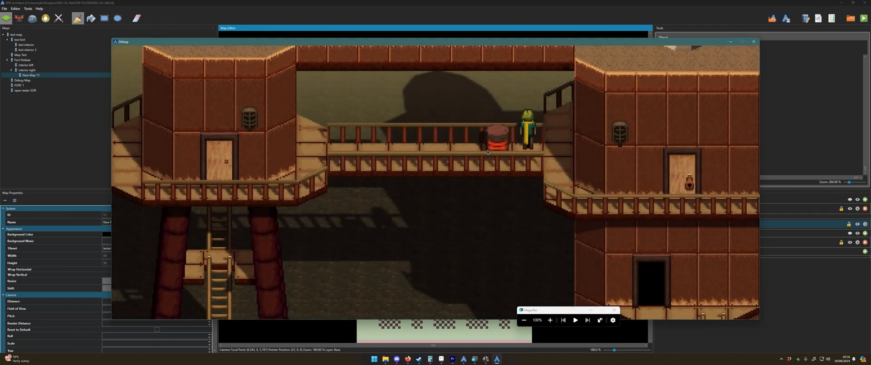
{"action": "key", "text": "Right"}
{"action": "key", "text": "Down"}
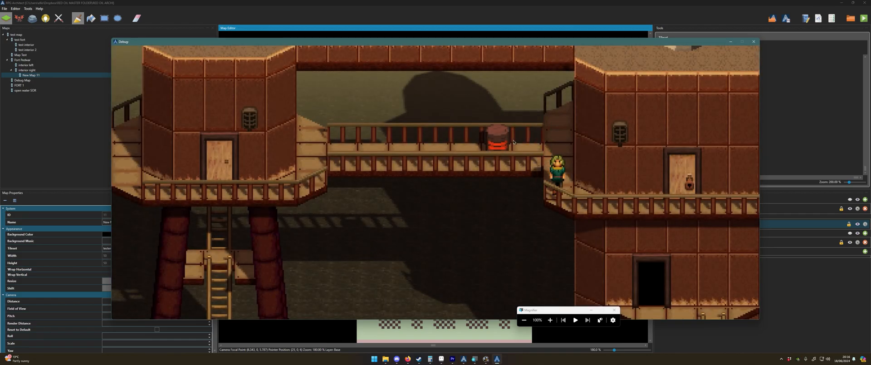
{"action": "key", "text": "Up"}
{"action": "key", "text": "Right"}
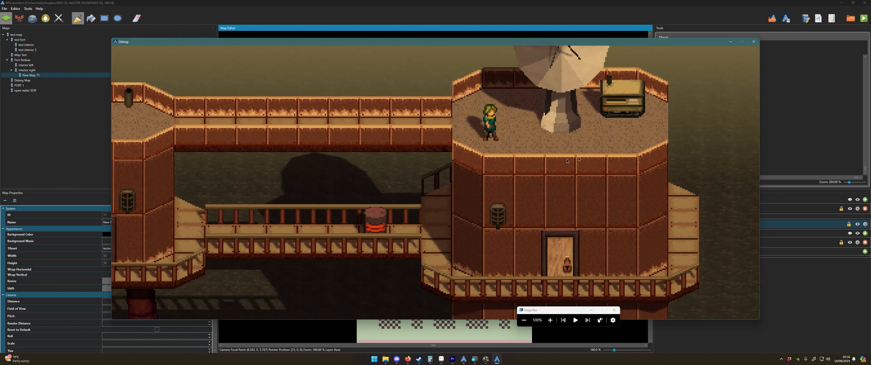
{"action": "key", "text": "Right"}
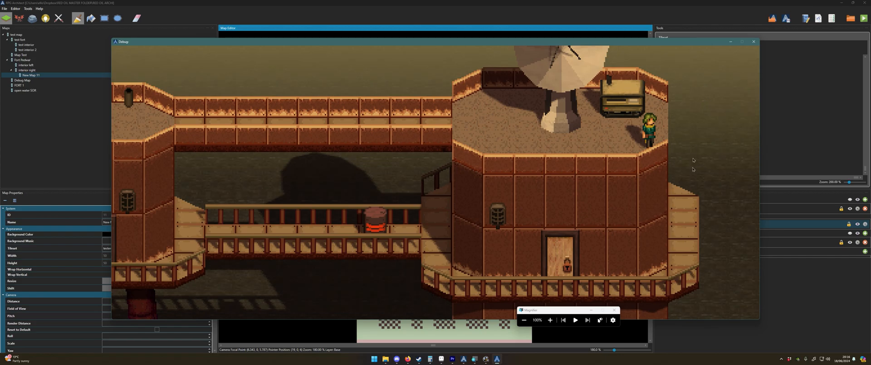
{"action": "key", "text": "Left"}
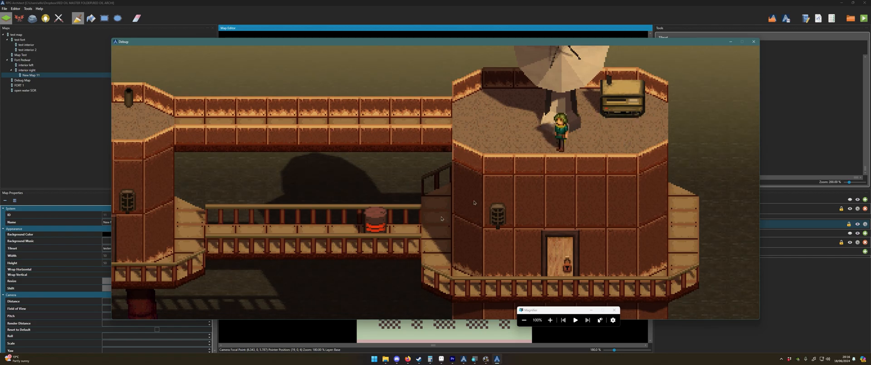
- Walk the character off the right tower's roof down to the water, back up its balconies and onto the walkway between the towers
{"action": "key", "text": "Right"}
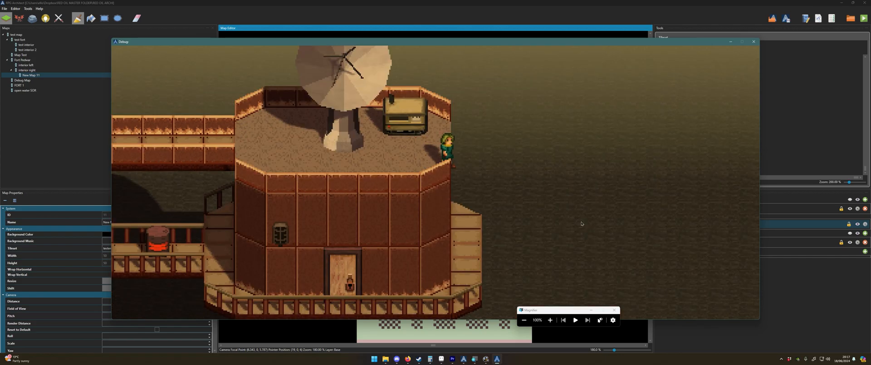
{"action": "key", "text": "Down"}
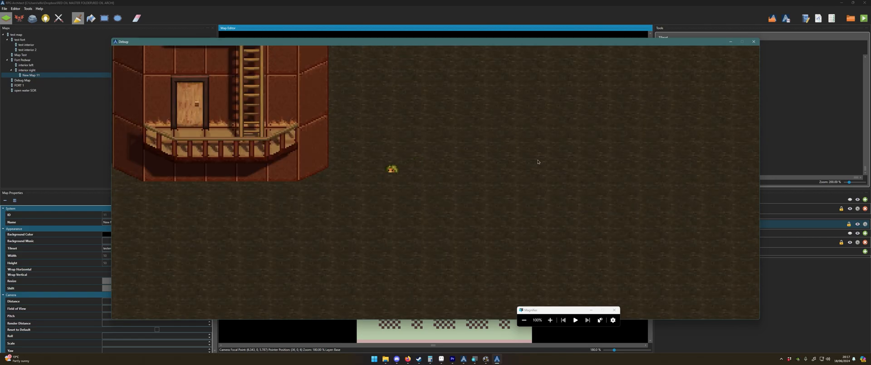
{"action": "key", "text": "Left"}
{"action": "key", "text": "Up"}
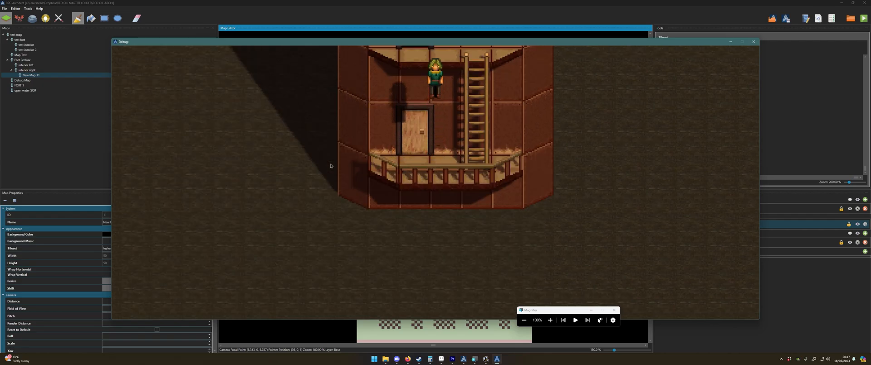
{"action": "key", "text": "Down"}
{"action": "key", "text": "Left"}
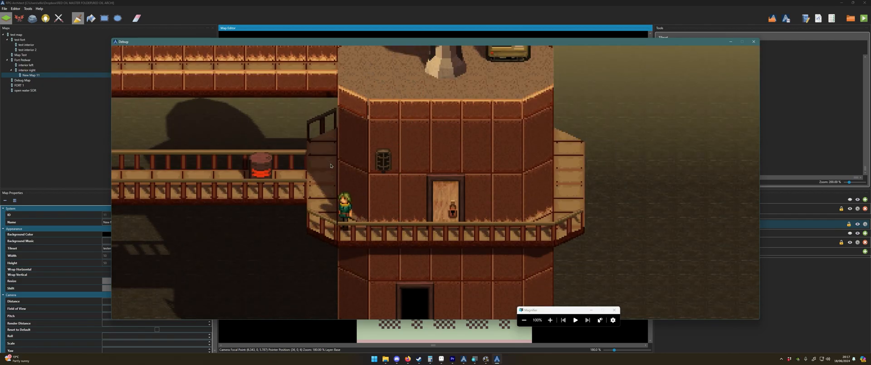
{"action": "key", "text": "Left"}
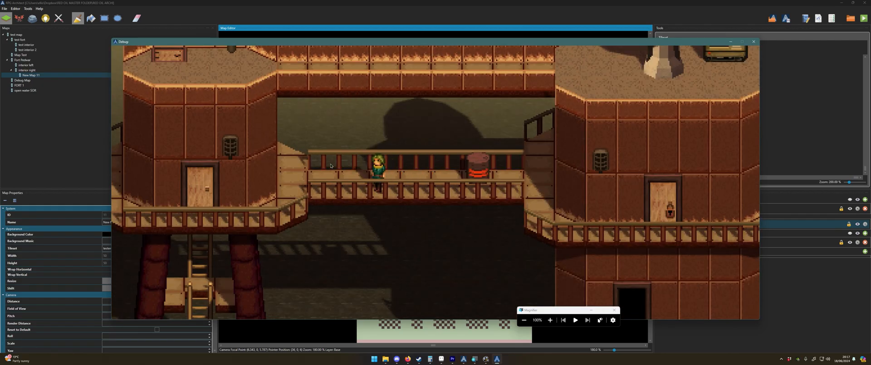
- Pause the game, turn on the Debug readout in the Options and resume play
{"action": "key", "text": "Escape"}
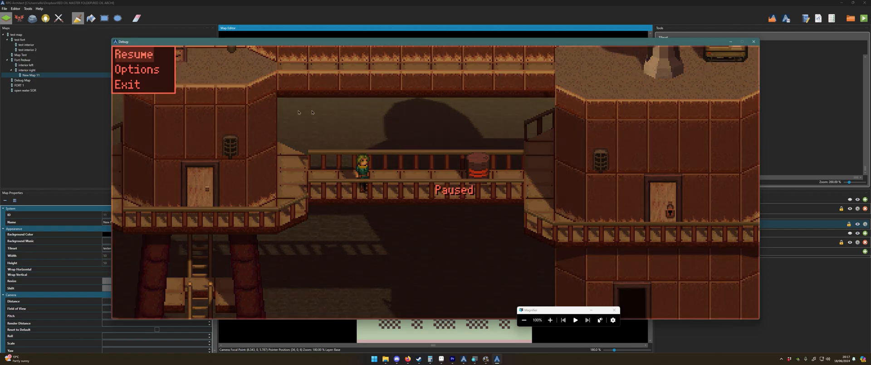
{"action": "key", "text": "Down"}
{"action": "key", "text": "Return"}
{"action": "key", "text": "Down"}
{"action": "key", "text": "Down"}
{"action": "key", "text": "Down"}
{"action": "key", "text": "Down"}
{"action": "key", "text": "Return"}
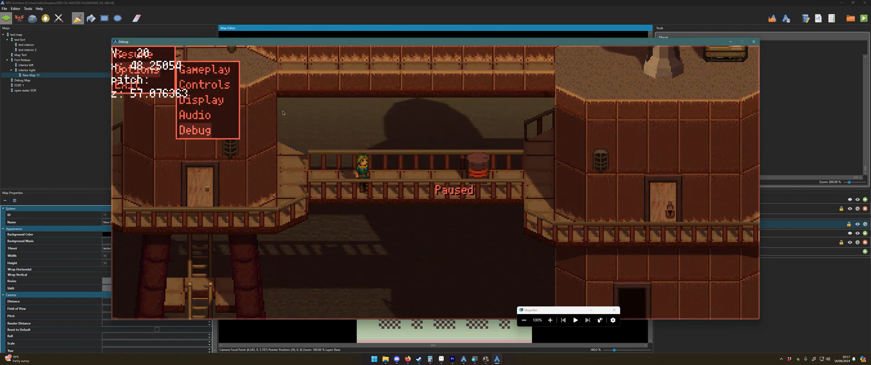
{"action": "key", "text": "Escape"}
{"action": "key", "text": "Escape"}
- Walk the character off the walkway and along the left tower's balcony, past the door to its far left corner
{"action": "key", "text": "Left"}
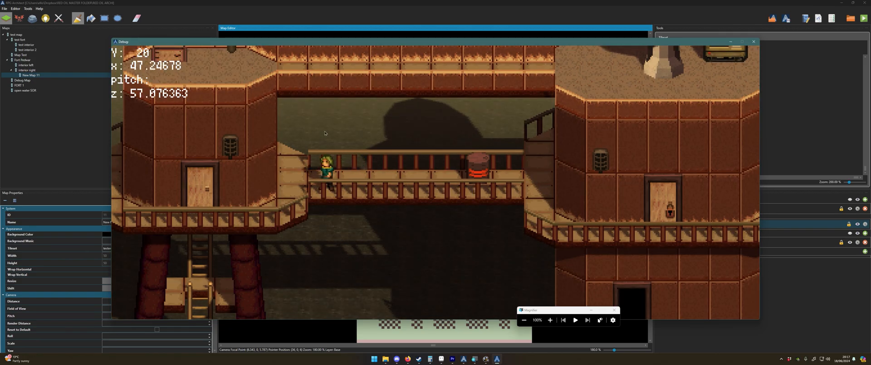
{"action": "key", "text": "Left"}
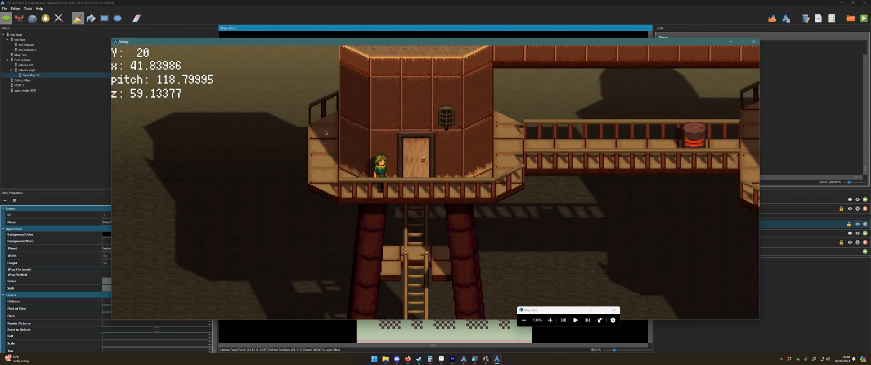
{"action": "key", "text": "Left"}
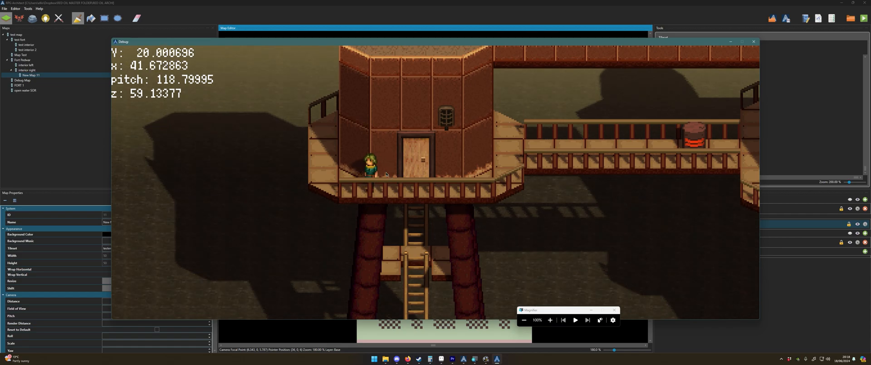
{"action": "key", "text": "Up"}
{"action": "key", "text": "Down"}
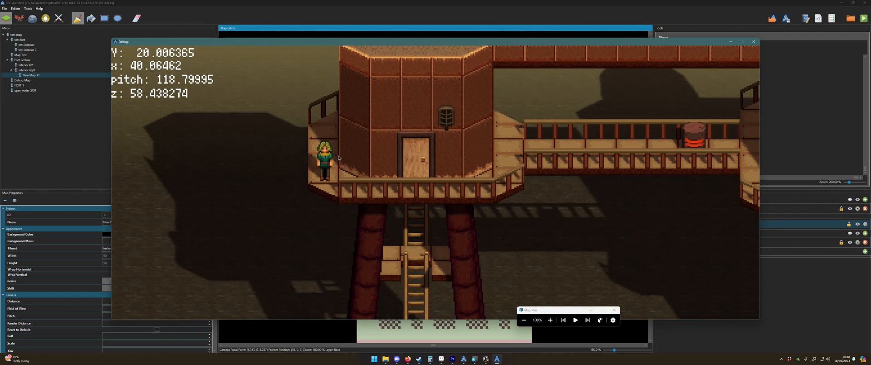
{"action": "key", "text": "Left"}
- Lower the camera pitch to about 98 and move the character around the left end of the tower balcony
{"action": "key", "text": "Page_Down"}
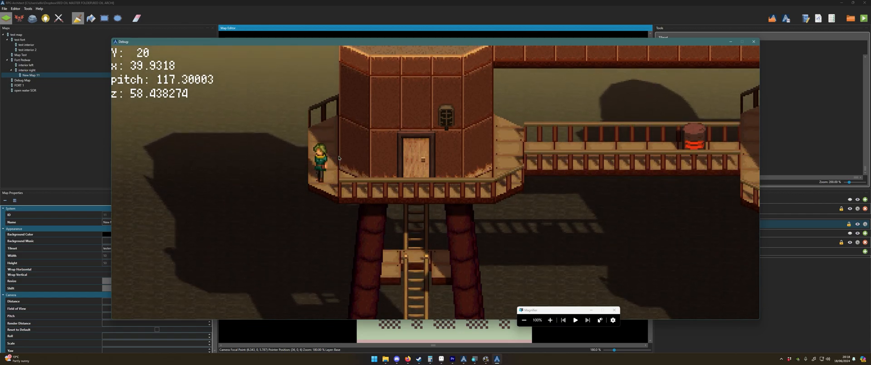
{"action": "key", "text": "Right"}
{"action": "key", "text": "Left"}
{"action": "key", "text": "Page_Down"}
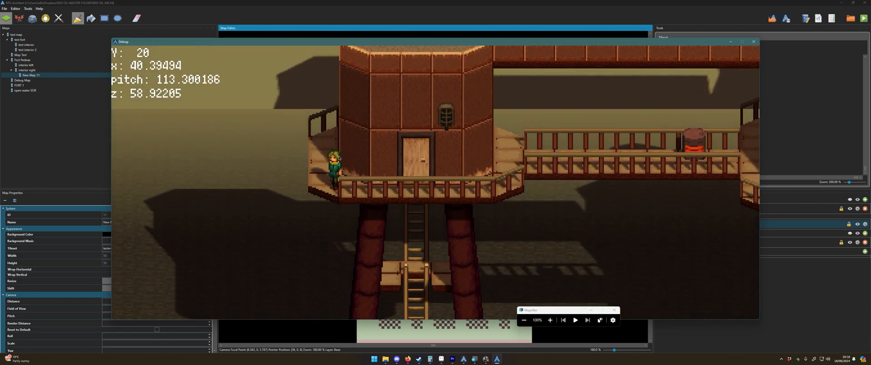
{"action": "key", "text": "Page_Down"}
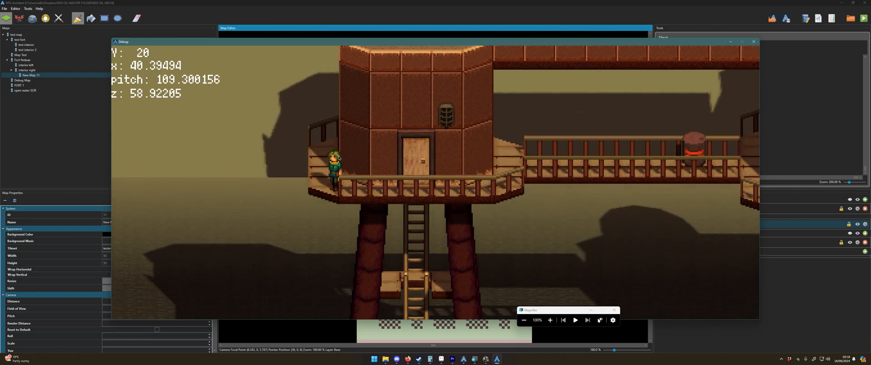
{"action": "key", "text": "Page_Down"}
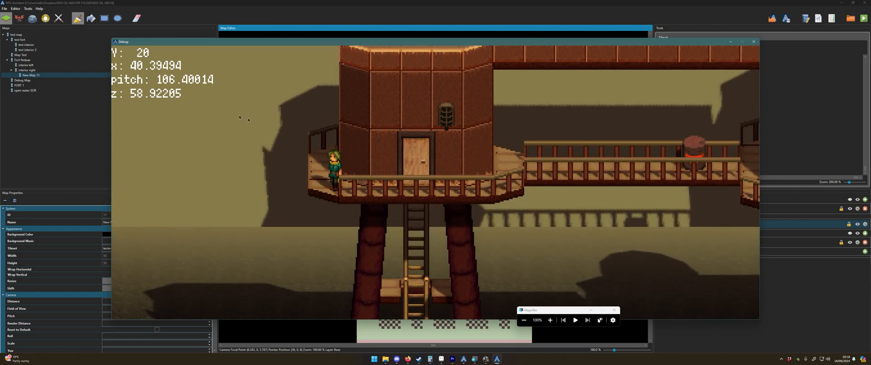
{"action": "key", "text": "Page_Down"}
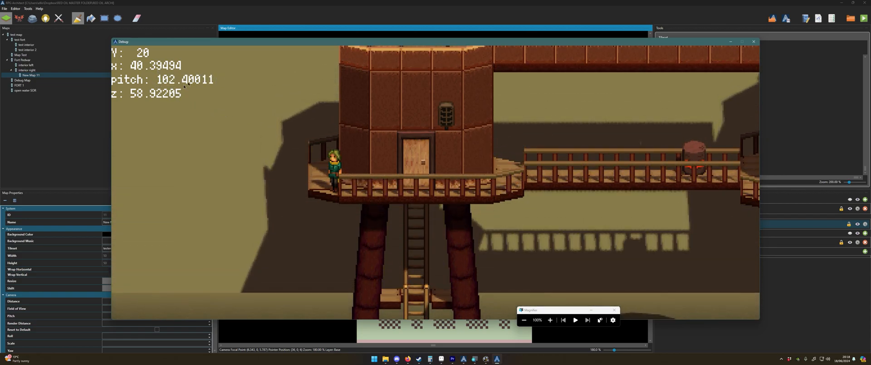
{"action": "key", "text": "Page_Down"}
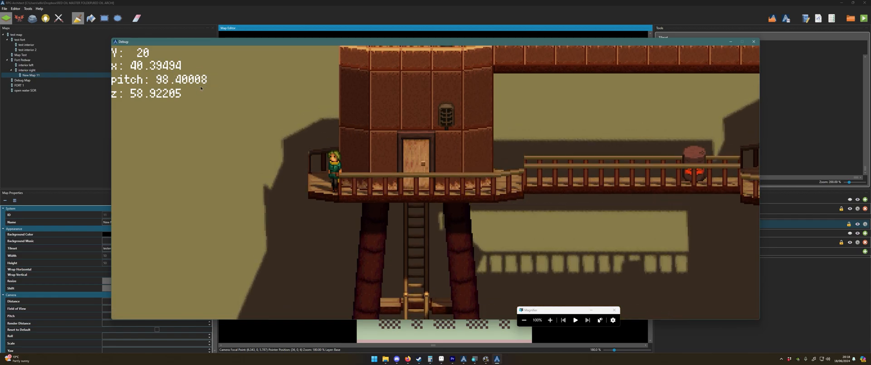
{"action": "key", "text": "Left"}
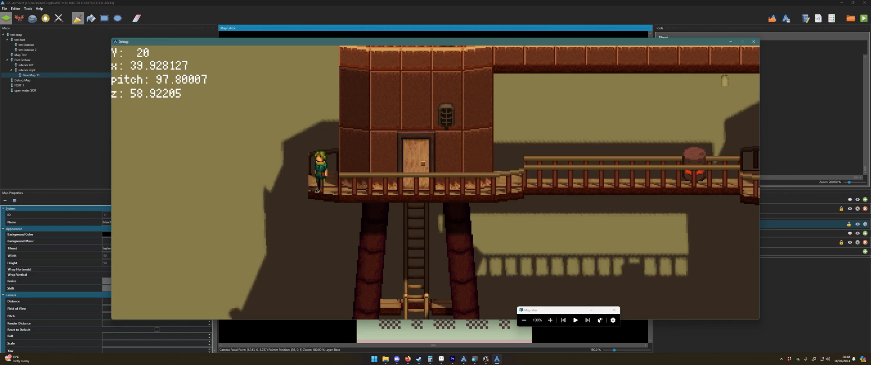
{"action": "key", "text": "Right"}
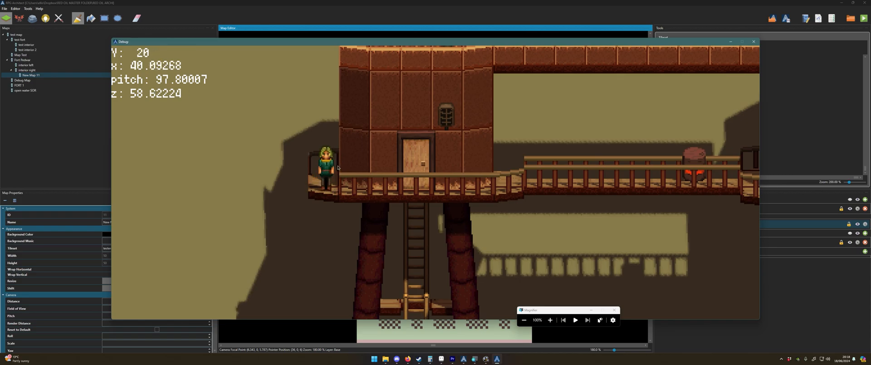
- Raise the camera pitch to about 116.7 while the character stands on the left tower's balcony
{"action": "key", "text": "Page_Up"}
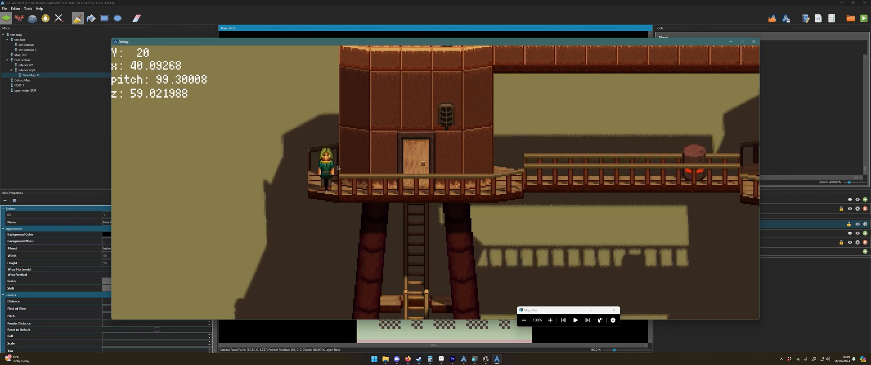
{"action": "key", "text": "Page_Up"}
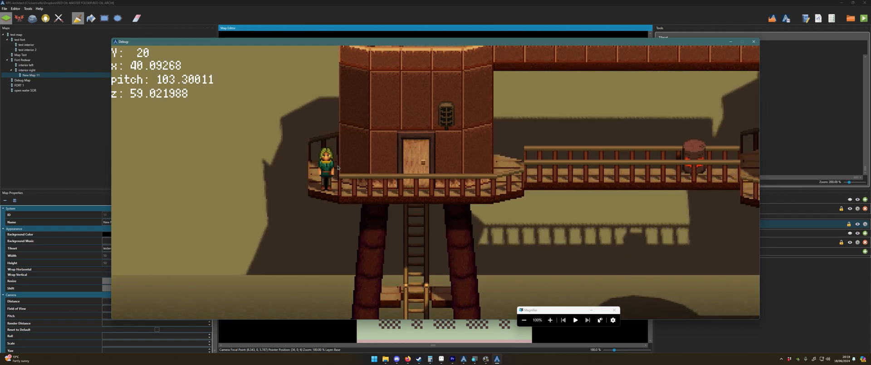
{"action": "key", "text": "Page_Up"}
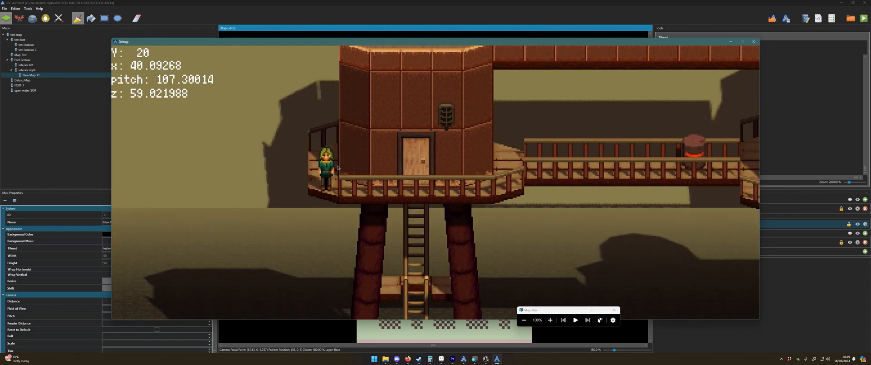
{"action": "key", "text": "Page_Up"}
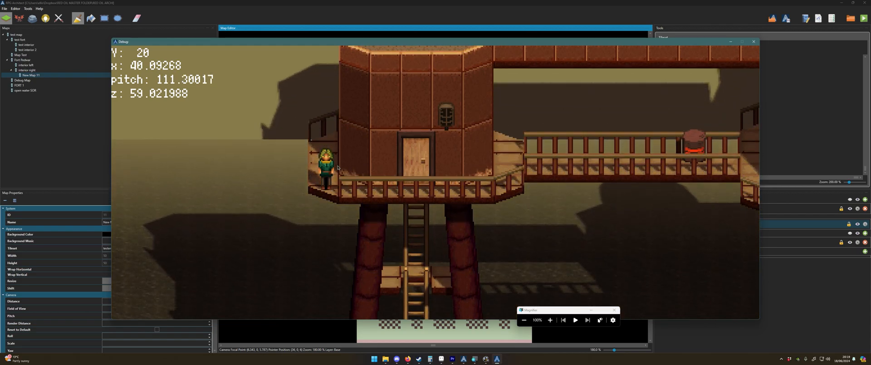
{"action": "key", "text": "Page_Up"}
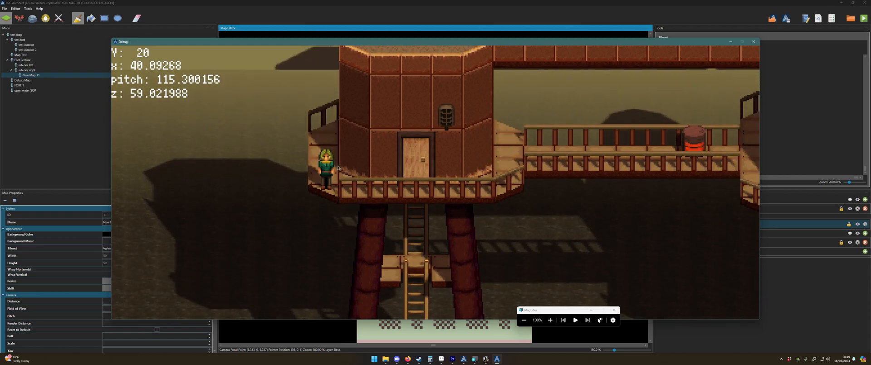
{"action": "key", "text": "Page_Up"}
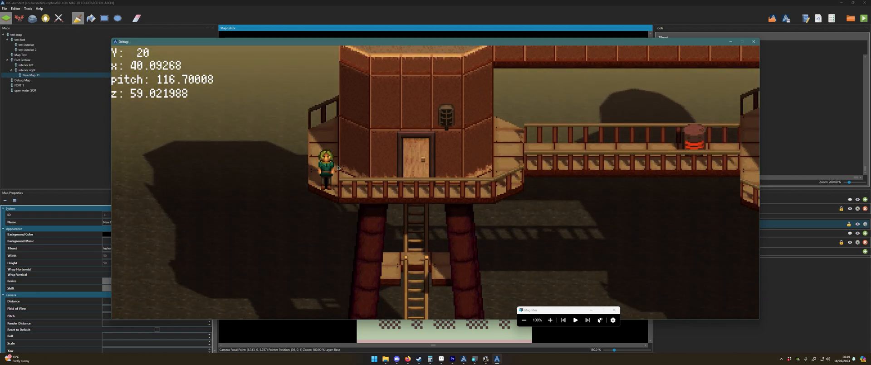
- Walk the character back and forth along the front of the left tower's balcony, returning to its left corner
{"action": "key", "text": "Right"}
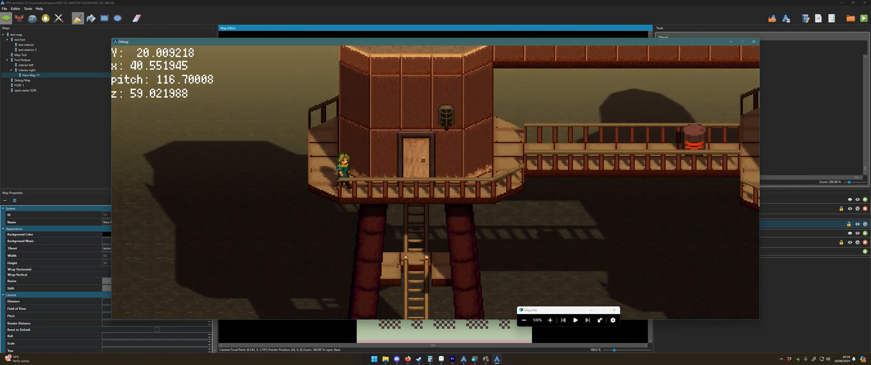
{"action": "key", "text": "Left"}
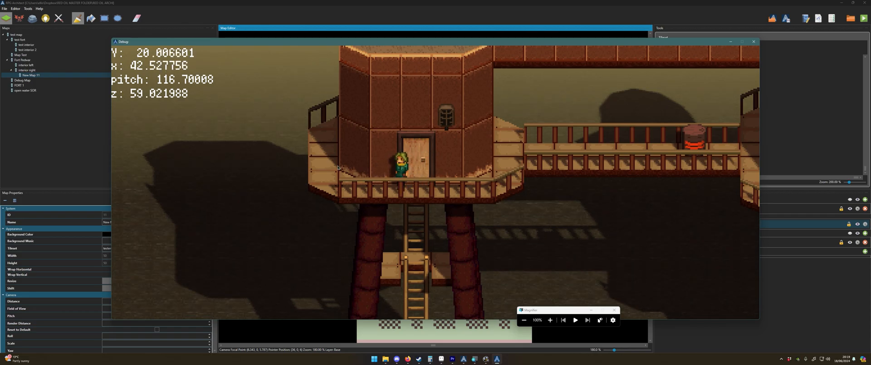
{"action": "key", "text": "Right"}
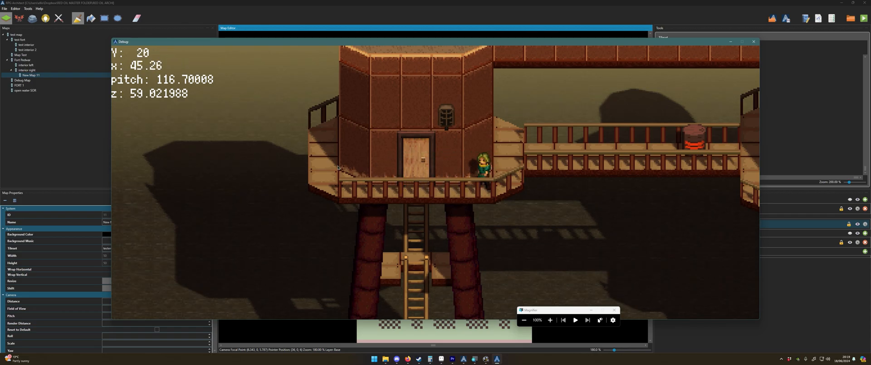
{"action": "key", "text": "Left"}
{"action": "key", "text": "Left"}
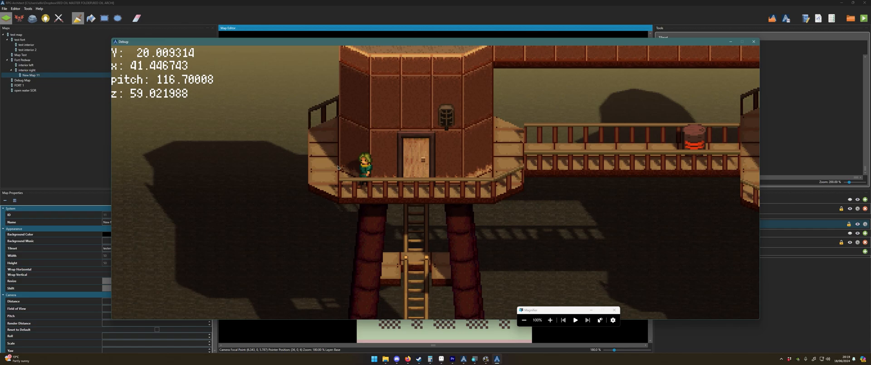
{"action": "key", "text": "Up"}
{"action": "key", "text": "Down"}
{"action": "key", "text": "Right"}
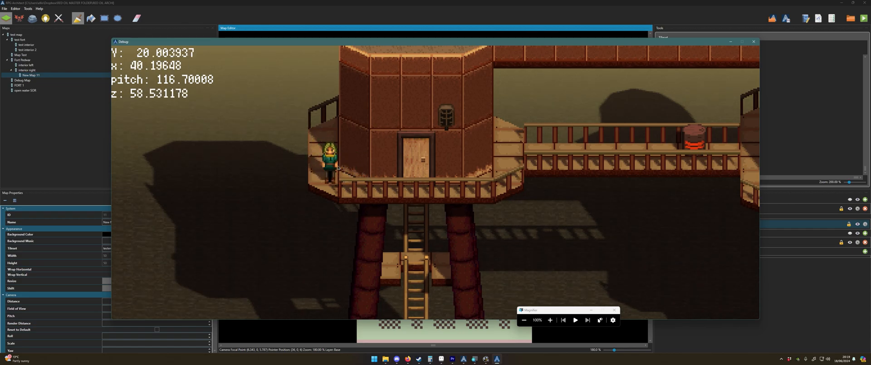
{"action": "key", "text": "Right"}
{"action": "key", "text": "Left"}
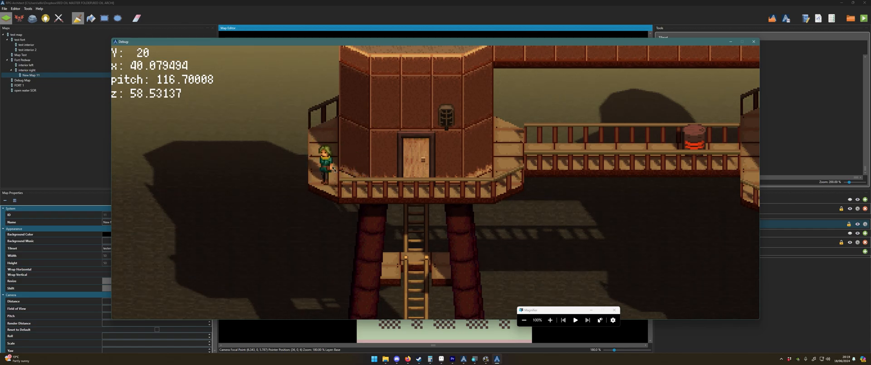
- Walk the character repeatedly between the front and back of the left tower's side balcony to compare its depth position and lighting
{"action": "key", "text": "Up"}
{"action": "key", "text": "Down"}
{"action": "key", "text": "Down"}
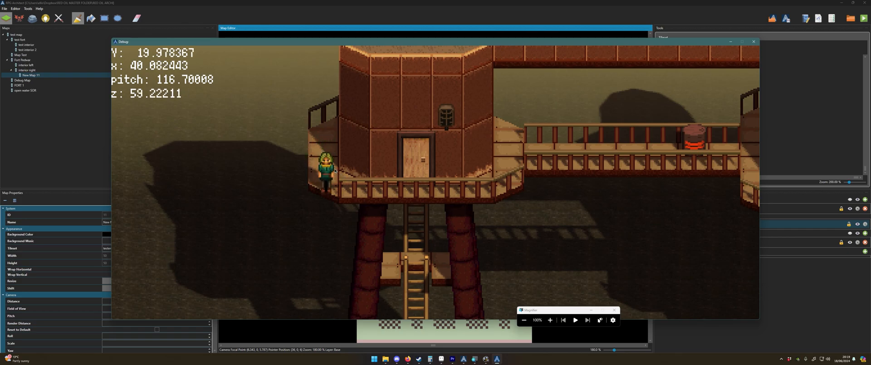
{"action": "key", "text": "Up"}
{"action": "key", "text": "Down"}
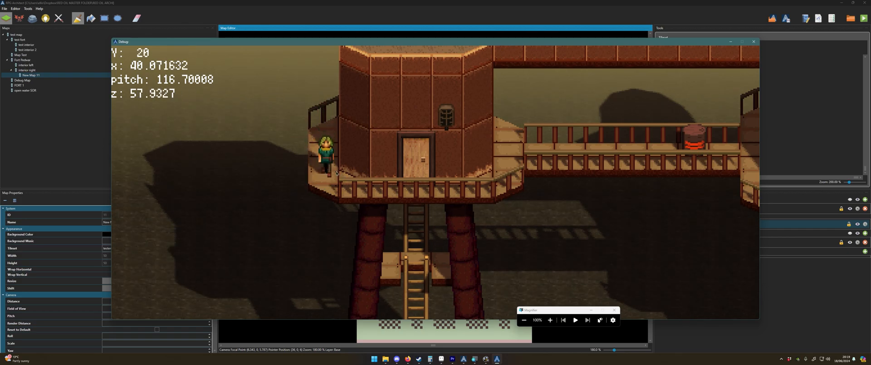
{"action": "key", "text": "Up"}
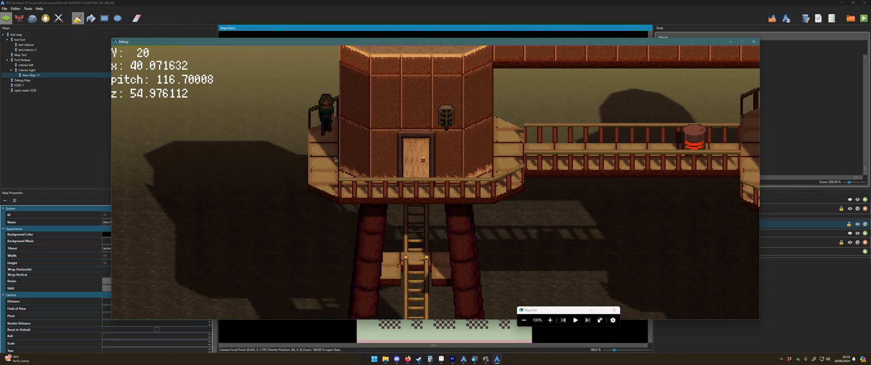
{"action": "key", "text": "Down"}
{"action": "key", "text": "Up"}
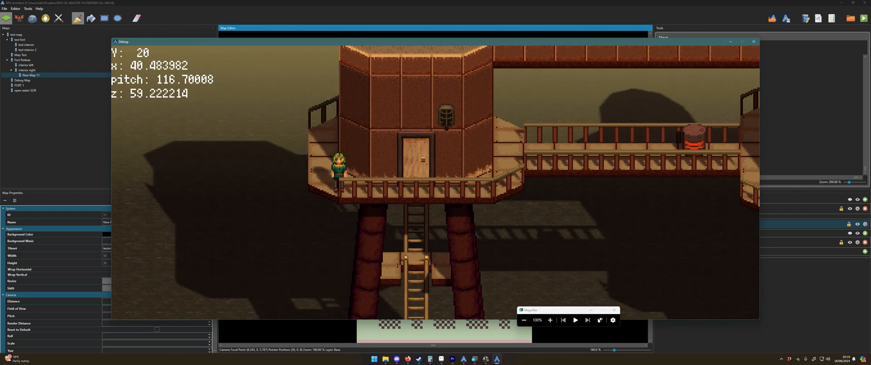
- Walk the character across the left tower's front balcony and along its side to compare horizontal and depth movement speeds
{"action": "key", "text": "Right"}
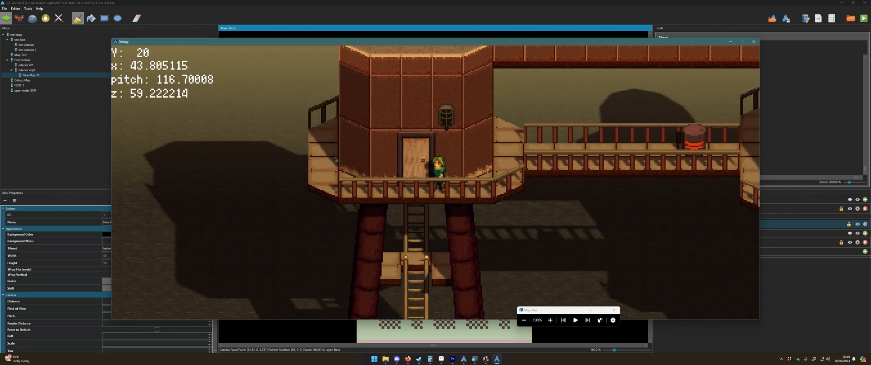
{"action": "key", "text": "Left"}
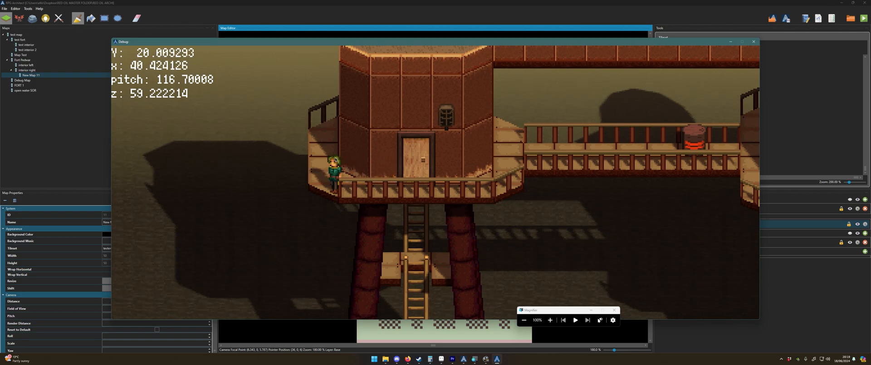
{"action": "key", "text": "Up"}
{"action": "key", "text": "Down"}
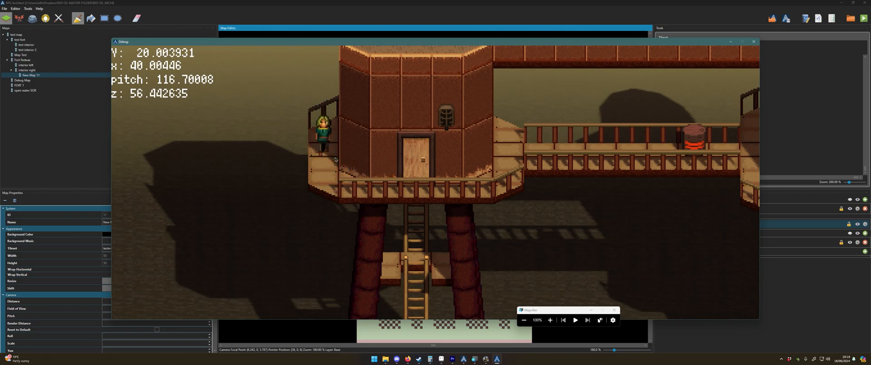
{"action": "key", "text": "Up"}
{"action": "key", "text": "Up"}
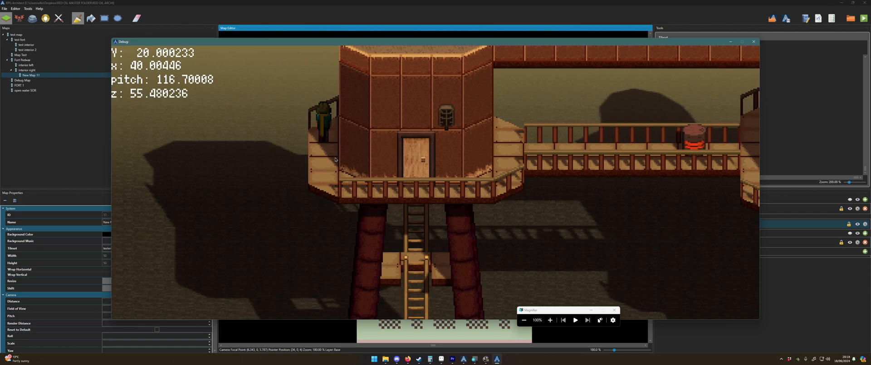
{"action": "key", "text": "Down"}
{"action": "key", "text": "Down"}
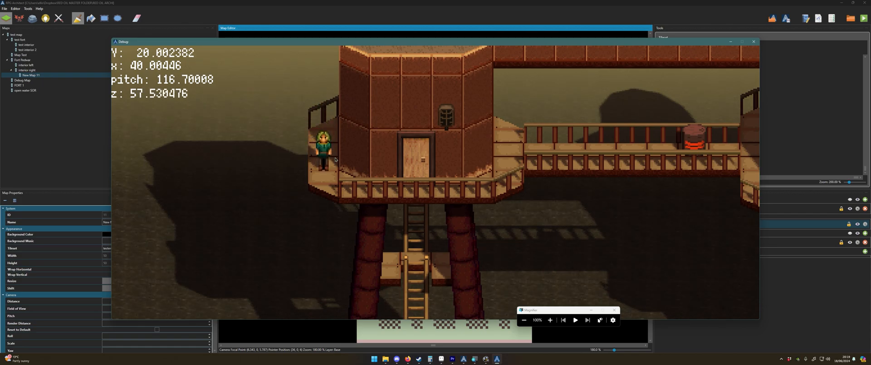
- Walk the character short distances around the balcony's left corner to check depth movement, and close the playtest
{"action": "key", "text": "Right"}
{"action": "key", "text": "Left"}
{"action": "key", "text": "Up"}
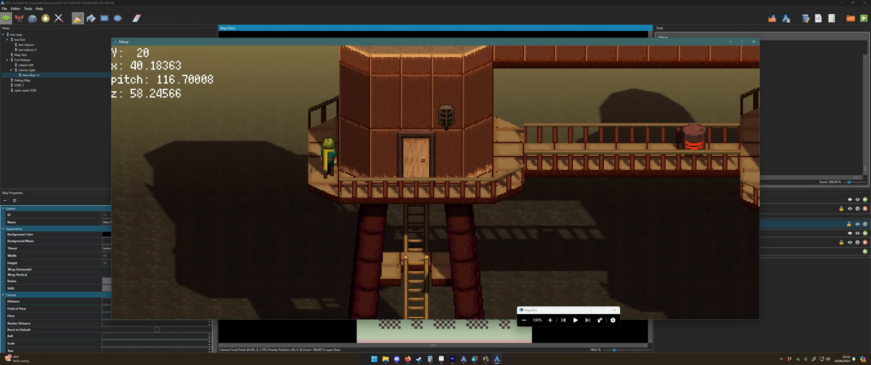
{"action": "key", "text": "Down"}
{"action": "key", "text": "Down"}
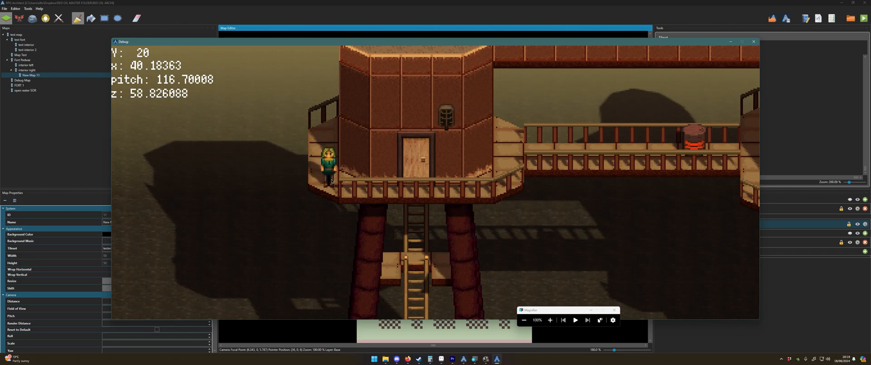
{"action": "key", "text": "Up"}
{"action": "key", "text": "Down"}
{"action": "key", "text": "Down"}
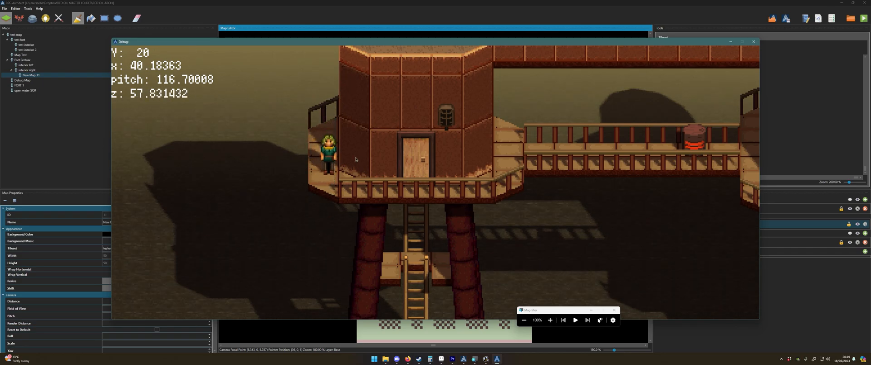
{"action": "left_click", "coordinate": [753, 42]}
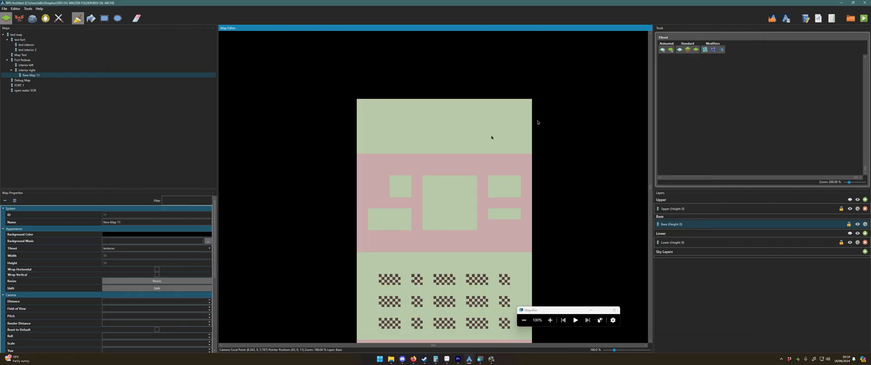
- Open the game setup global script in the database and examine the speed values of its Alter Physics Properties command
{"action": "key", "text": "F9"}
{"action": "scroll", "coordinate": [130, 267], "scroll_direction": "down", "scroll_amount": 3}
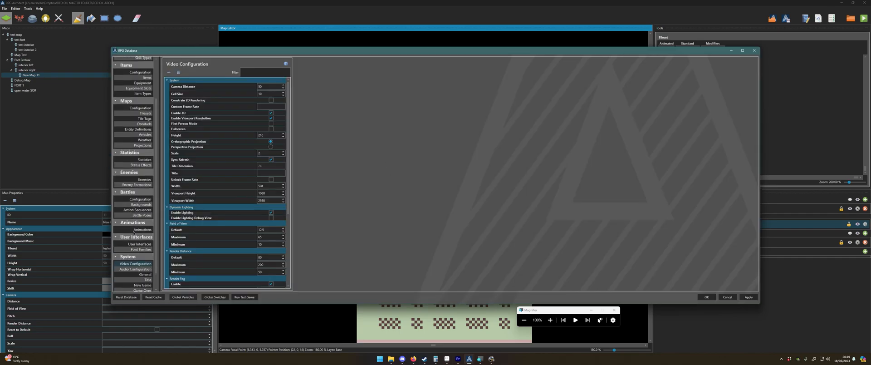
{"action": "left_click", "coordinate": [138, 282]}
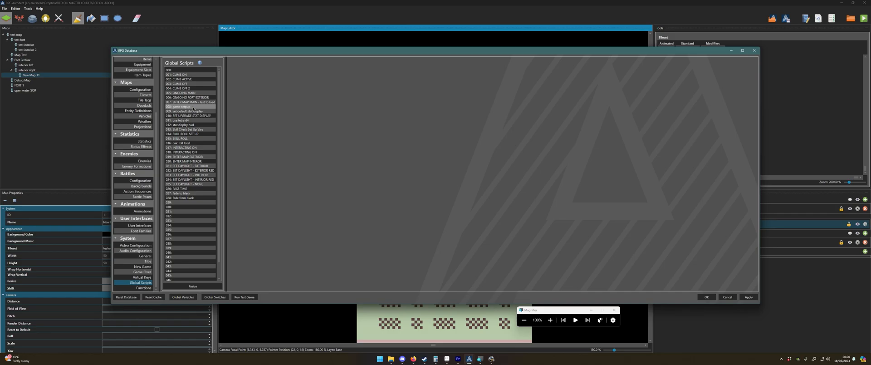
{"action": "left_click", "coordinate": [193, 107]}
{"action": "double_click", "coordinate": [306, 178]}
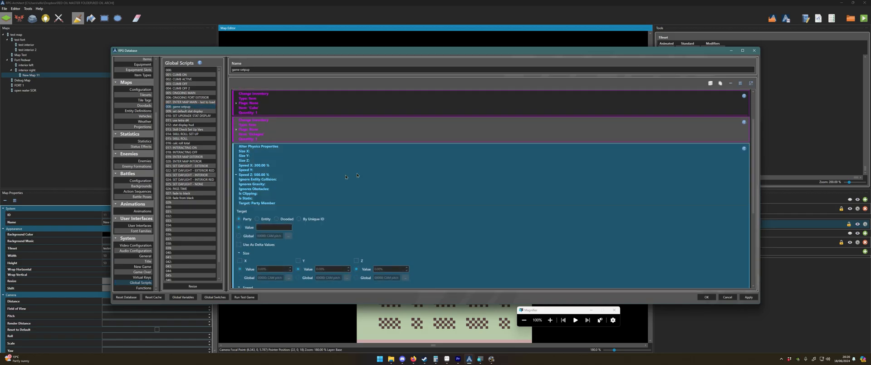
{"action": "scroll", "coordinate": [455, 179], "scroll_direction": "down", "scroll_amount": 3}
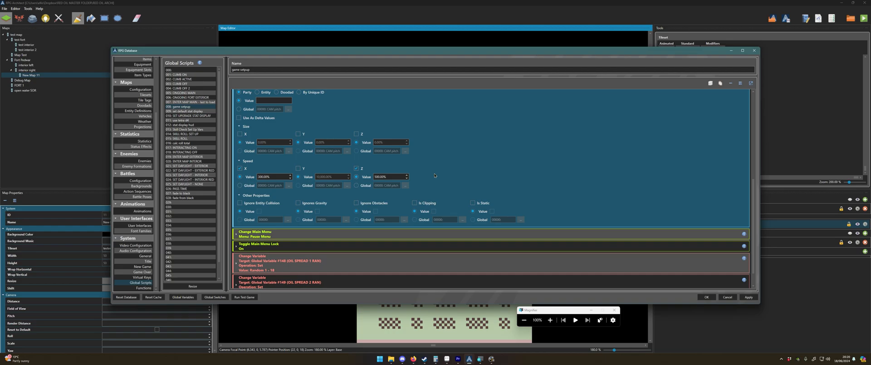
{"action": "scroll", "coordinate": [483, 171], "scroll_direction": "up", "scroll_amount": 2}
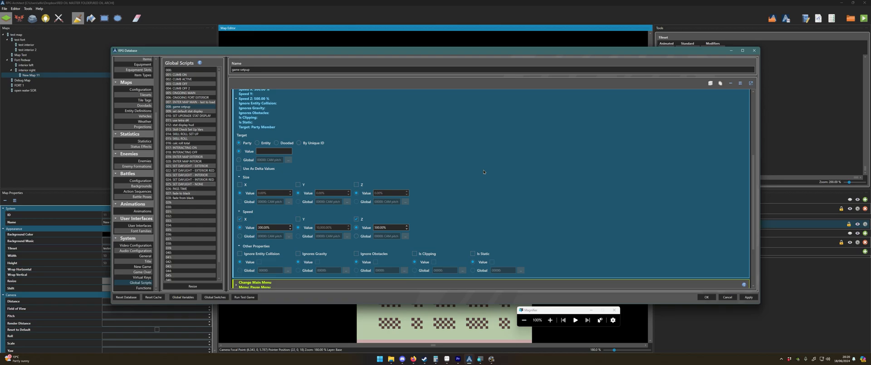
{"action": "scroll", "coordinate": [406, 144], "scroll_direction": "down", "scroll_amount": 2}
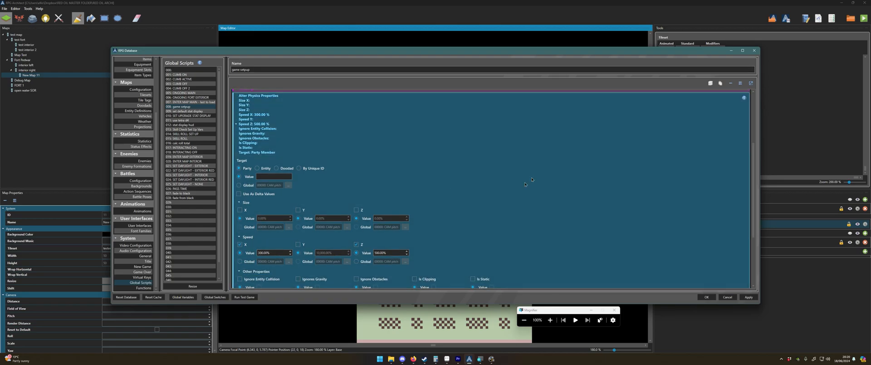
{"action": "scroll", "coordinate": [457, 178], "scroll_direction": "down", "scroll_amount": 1}
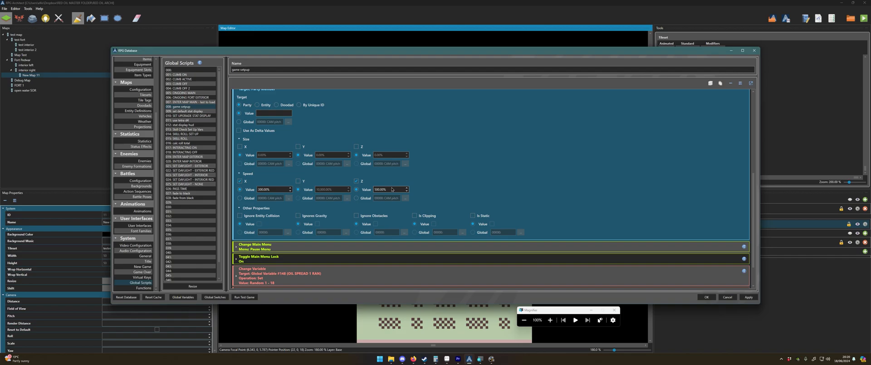
- Set the Z speed in the game setup script's Alter Physics Properties command to 300% and accept the database changes
{"action": "left_click_drag", "start_coordinate": [394, 189], "coordinate": [356, 188]}
{"action": "type", "text": "300"}
{"action": "key", "text": "Return"}
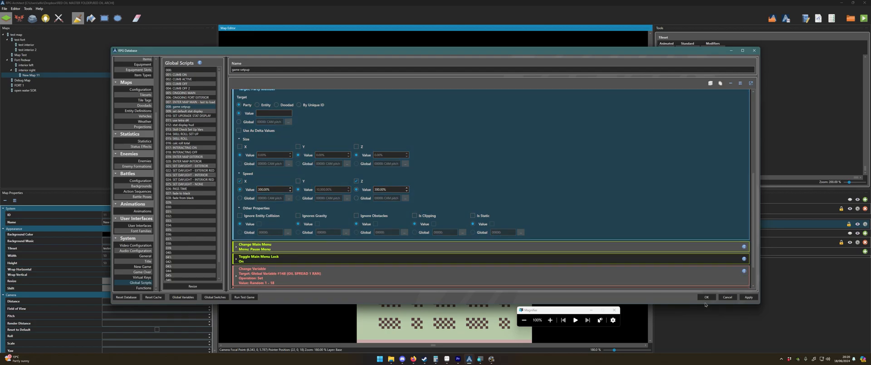
{"action": "left_click", "coordinate": [705, 297]}
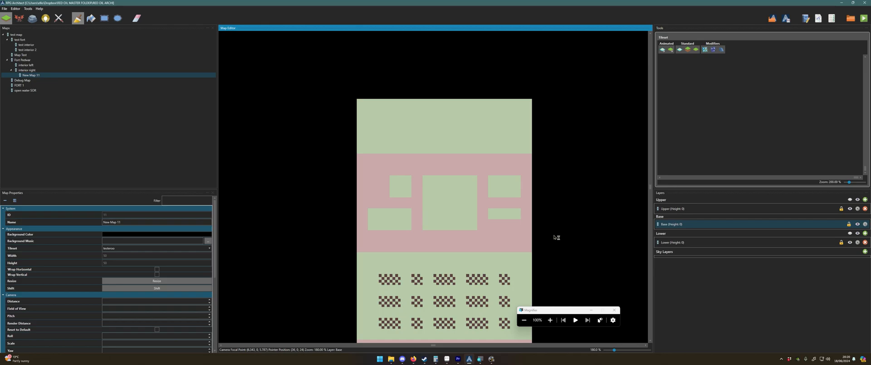
- Start a playtest and walk the character around the Debug Map in all directions to check the movement speeds
{"action": "key", "text": "F5"}
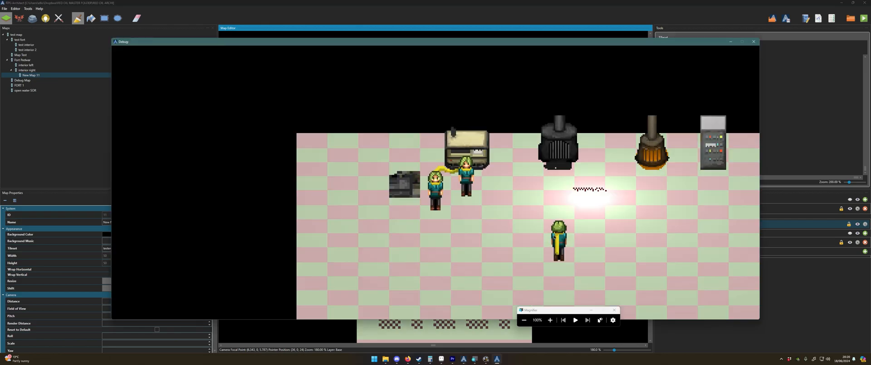
{"action": "key", "text": "Down"}
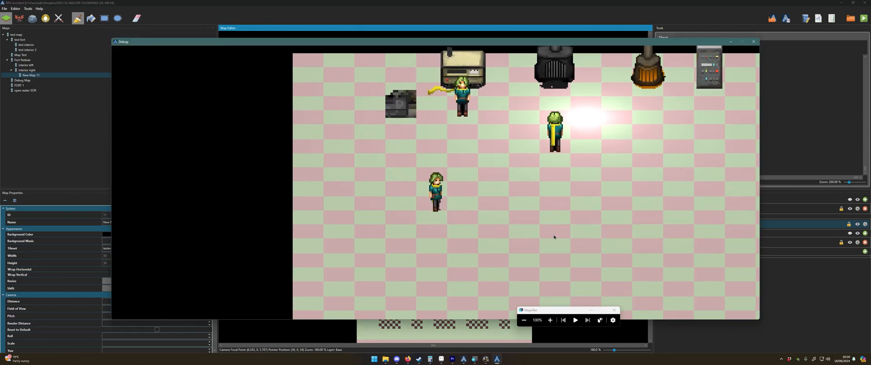
{"action": "key", "text": "Right"}
{"action": "key", "text": "Left"}
{"action": "key", "text": "Up"}
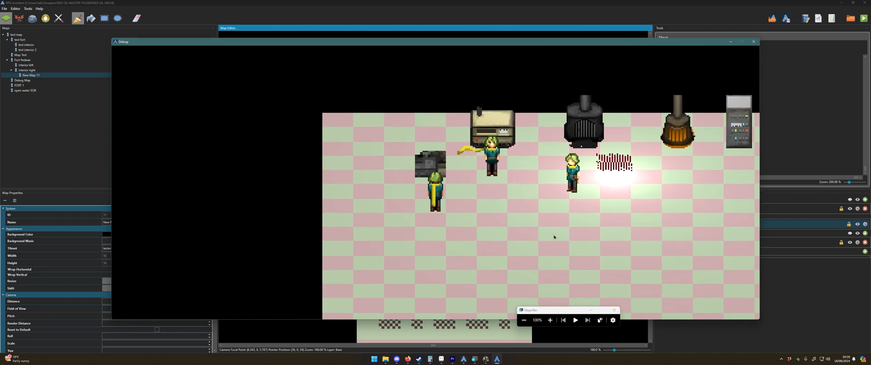
{"action": "key", "text": "Down"}
{"action": "key", "text": "Left"}
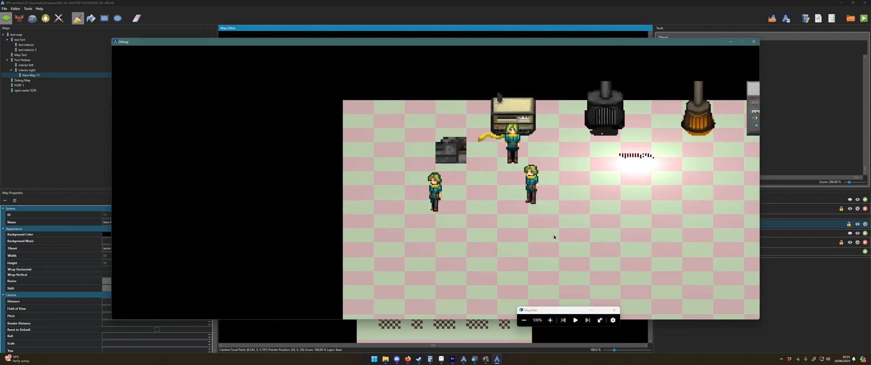
- Move the character from the Debug Map to the fort map, walk briefly on its balcony, and close the playtest
{"action": "key", "text": "Up"}
{"action": "key", "text": "Right"}
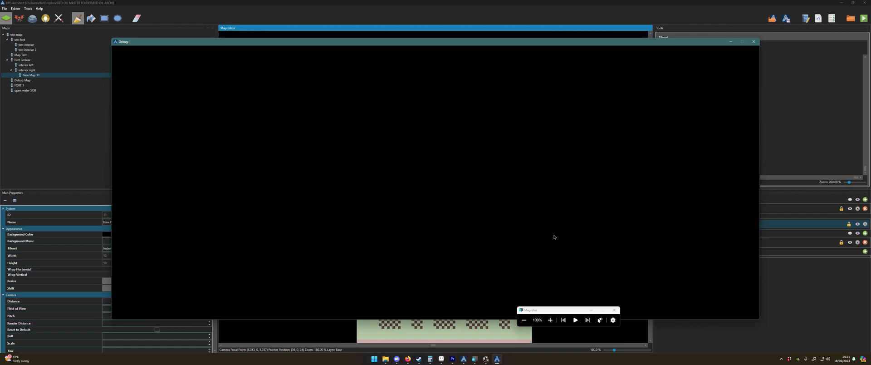
{"action": "key", "text": "Right"}
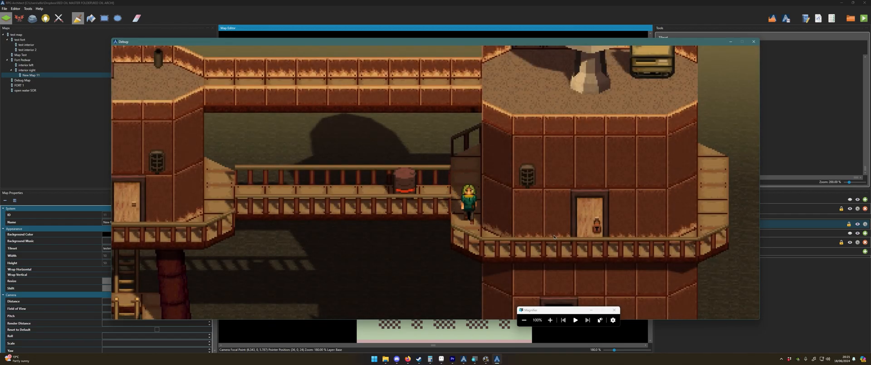
{"action": "left_click", "coordinate": [753, 41]}
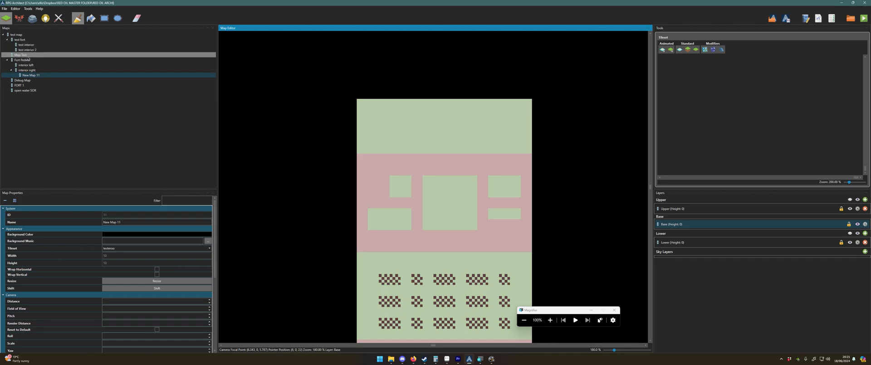
- Open the Debug Map's Enter Map script and expand its Alter Physics Properties command
{"action": "left_click", "coordinate": [23, 80]}
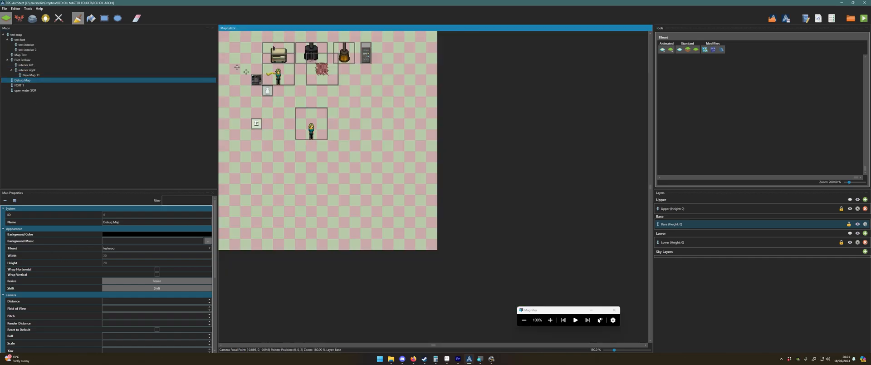
{"action": "scroll", "coordinate": [164, 272], "scroll_direction": "down", "scroll_amount": 5}
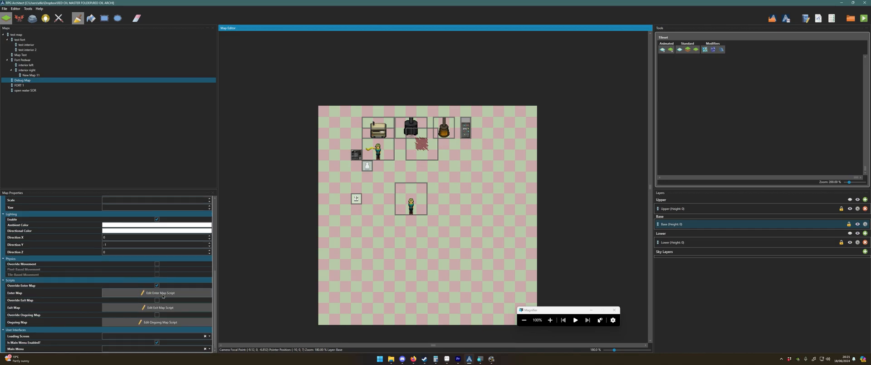
{"action": "left_click", "coordinate": [162, 294]}
{"action": "scroll", "coordinate": [217, 216], "scroll_direction": "down", "scroll_amount": 1}
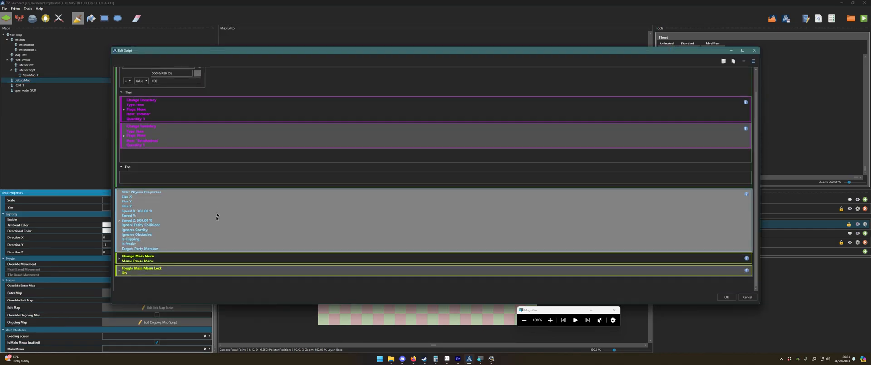
{"action": "left_click", "coordinate": [190, 210]}
{"action": "scroll", "coordinate": [215, 147], "scroll_direction": "down", "scroll_amount": 3}
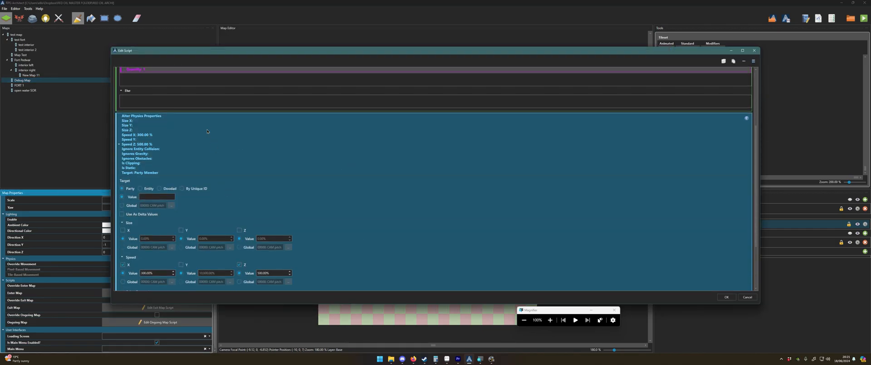
- Set the Z speed in the Enter Map script's Alter Physics Properties command to 300%, then save the project for a new playtest
{"action": "left_click_drag", "start_coordinate": [273, 274], "coordinate": [240, 272]}
{"action": "type", "text": "300"}
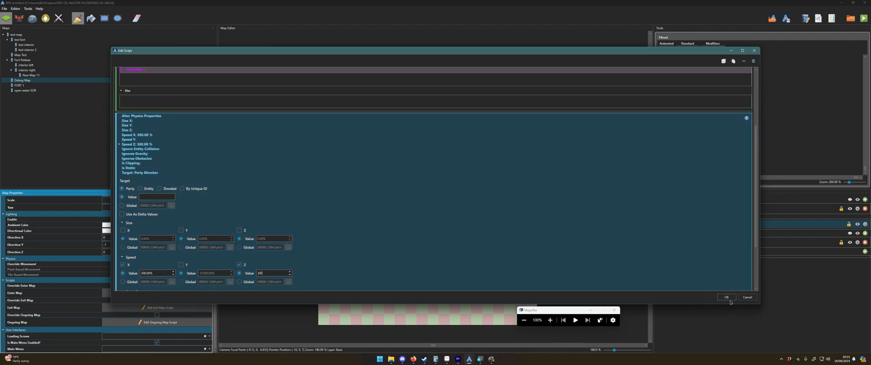
{"action": "left_click", "coordinate": [726, 298]}
{"action": "key", "text": "ctrl+s"}
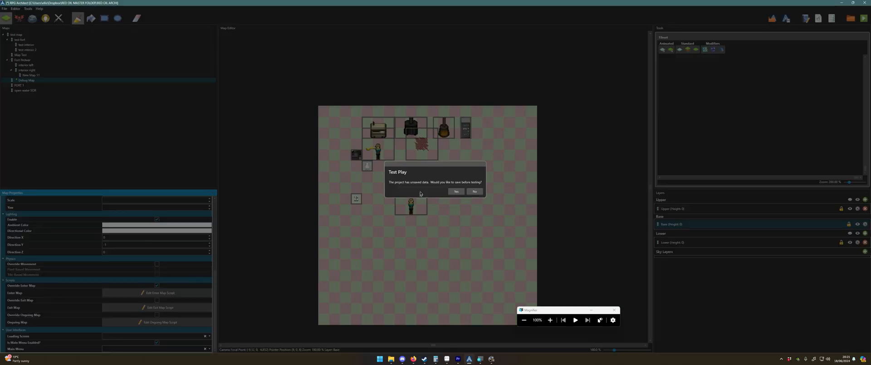
{"action": "left_click", "coordinate": [457, 191]}
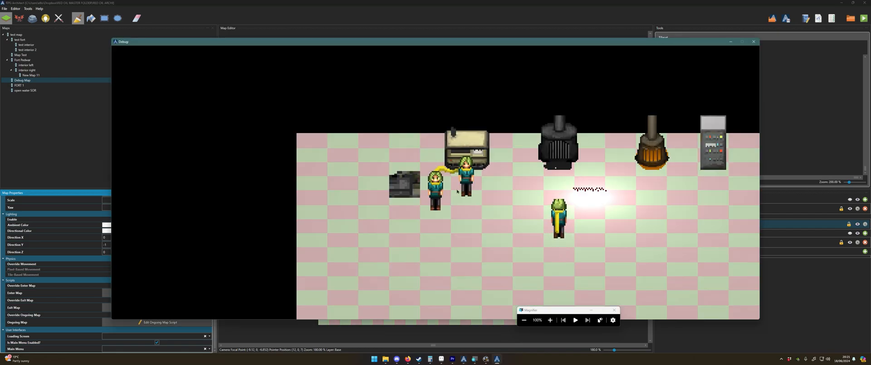
- Walk the character around the Debug Map to test the equal 300% X and Z speeds
{"action": "key", "text": "Left"}
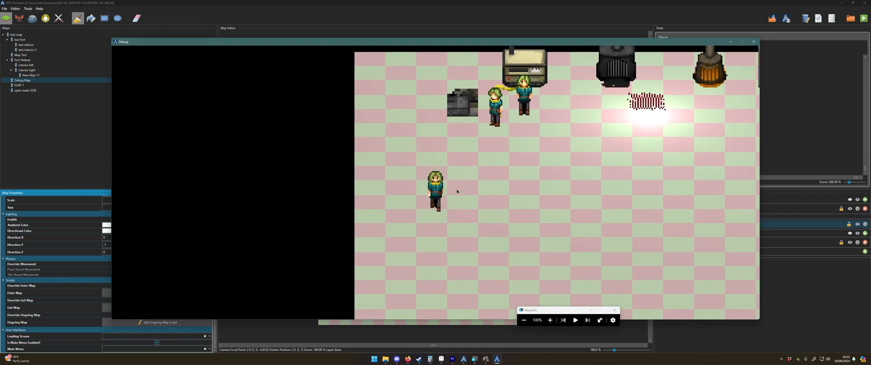
{"action": "key", "text": "Right"}
{"action": "key", "text": "Left"}
{"action": "key", "text": "Up"}
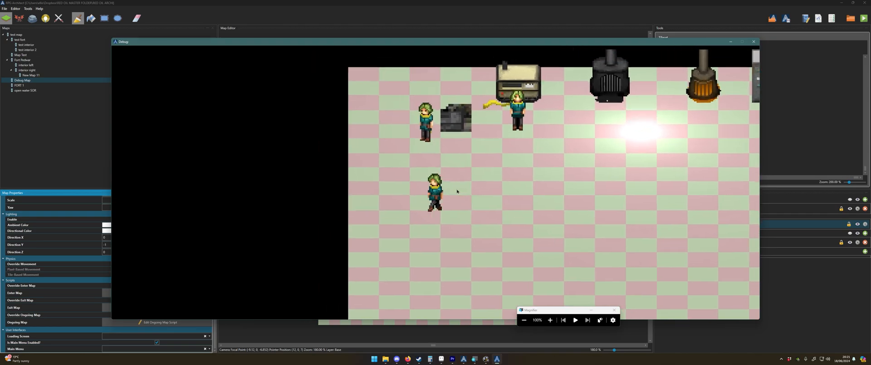
{"action": "key", "text": "Left"}
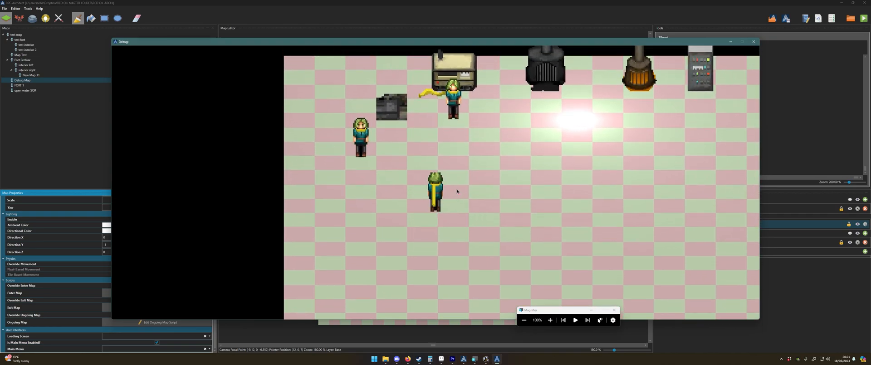
- Keep walking the character back and forth in all four directions across the Debug Map, and close the playtest
{"action": "key", "text": "Up"}
{"action": "key", "text": "Down"}
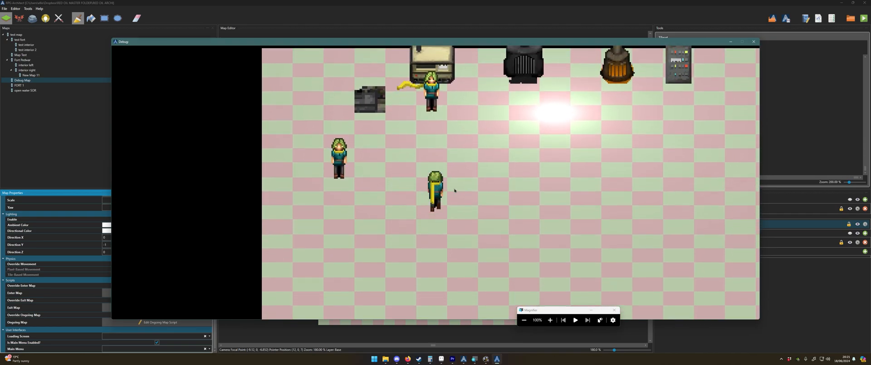
{"action": "key", "text": "Left"}
{"action": "key", "text": "Right"}
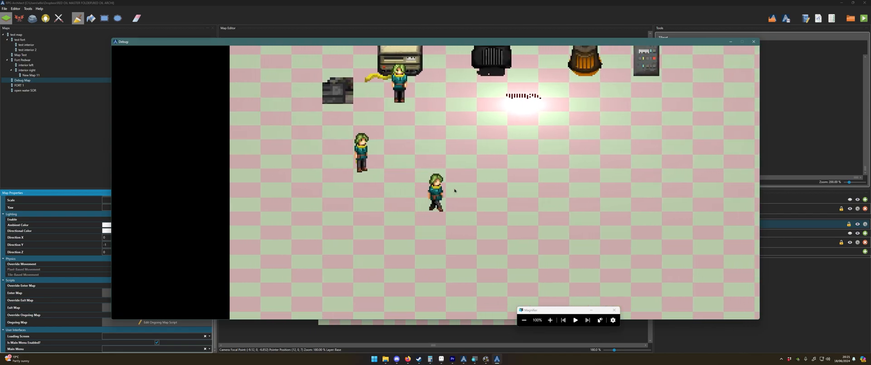
{"action": "key", "text": "Left"}
{"action": "key", "text": "Right"}
{"action": "key", "text": "Left"}
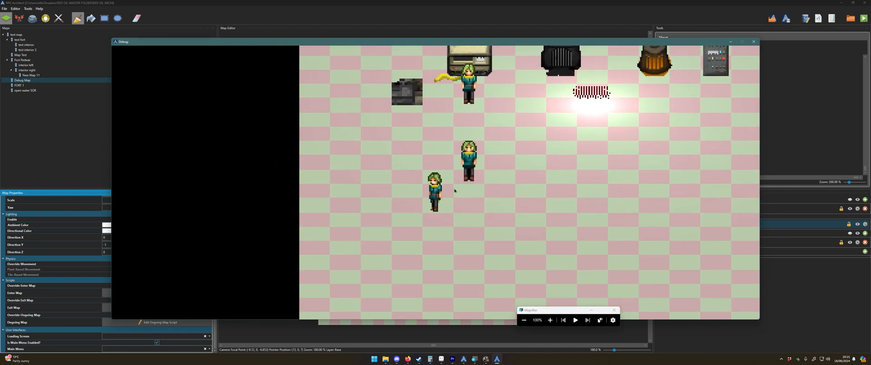
{"action": "key", "text": "Up"}
{"action": "key", "text": "Right"}
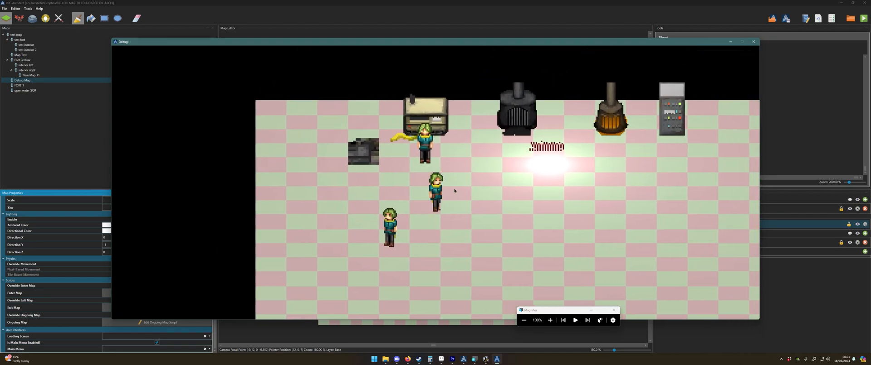
{"action": "key", "text": "Down"}
{"action": "key", "text": "Left"}
{"action": "key", "text": "Up"}
{"action": "key", "text": "Right"}
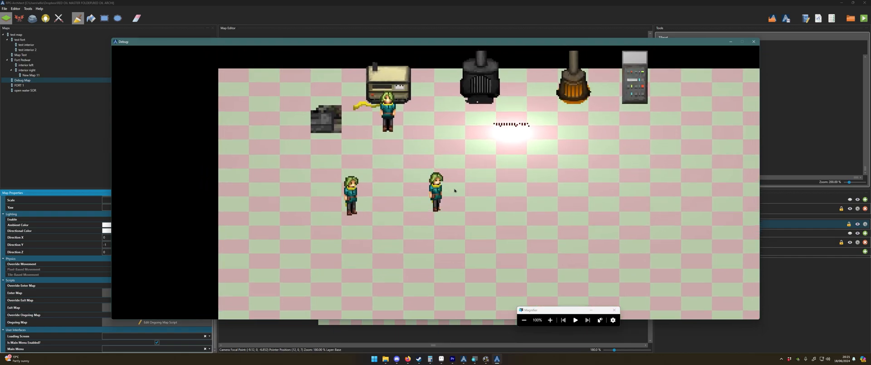
{"action": "left_click", "coordinate": [753, 42]}
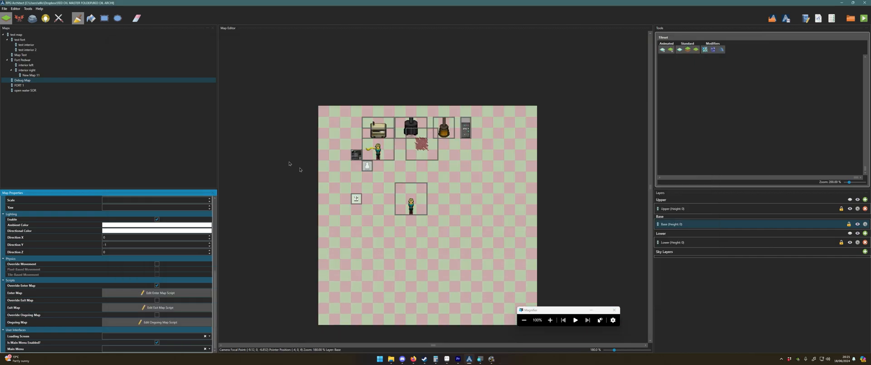
- Set the Z speed in the Enter Map script's Alter Physics Properties command to 500%, accept the script, and save the project
{"action": "left_click", "coordinate": [159, 292]}
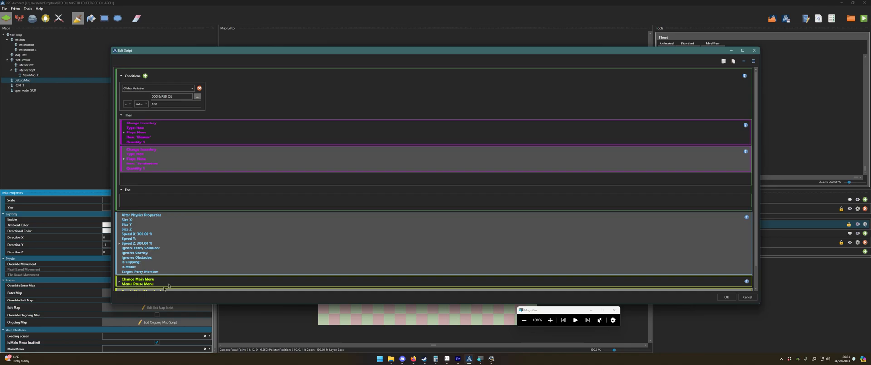
{"action": "scroll", "coordinate": [228, 234], "scroll_direction": "down", "scroll_amount": 5}
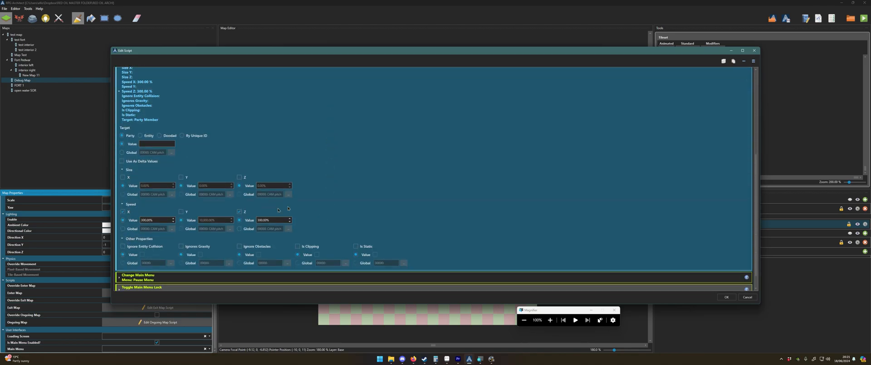
{"action": "type", "text": "50"}
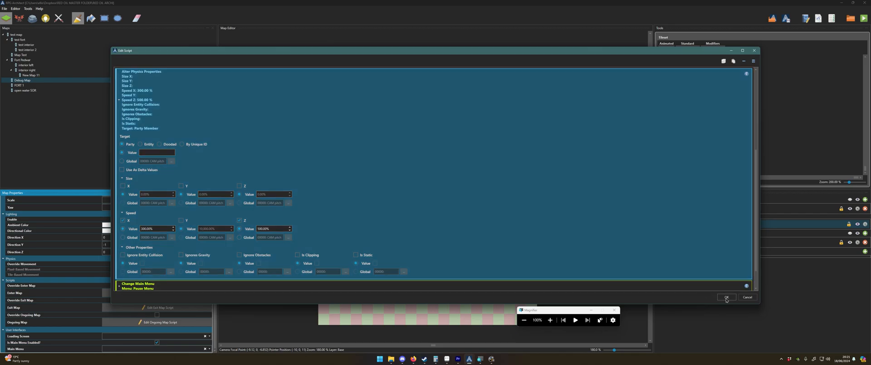
{"action": "left_click", "coordinate": [726, 296]}
{"action": "key", "text": "ctrl+s"}
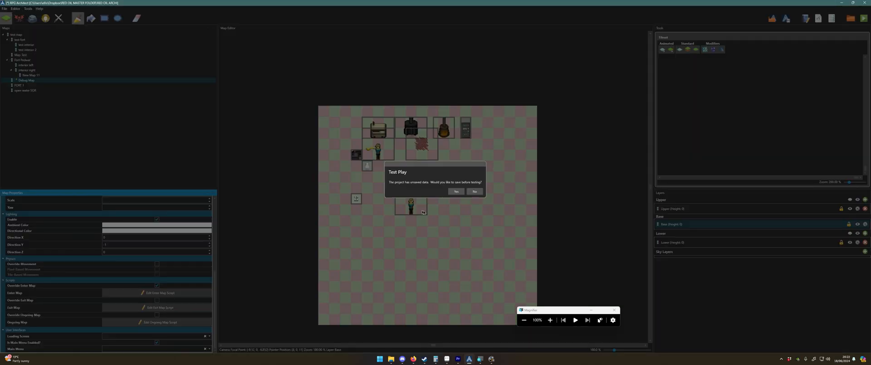
{"action": "key", "text": "Return"}
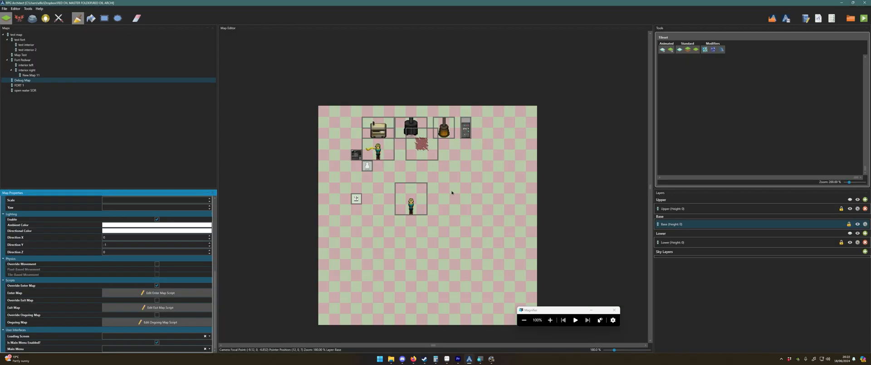
- Start a new playtest and walk the character across the fort's walkway to the balcony of the left tower
{"action": "key", "text": "F5"}
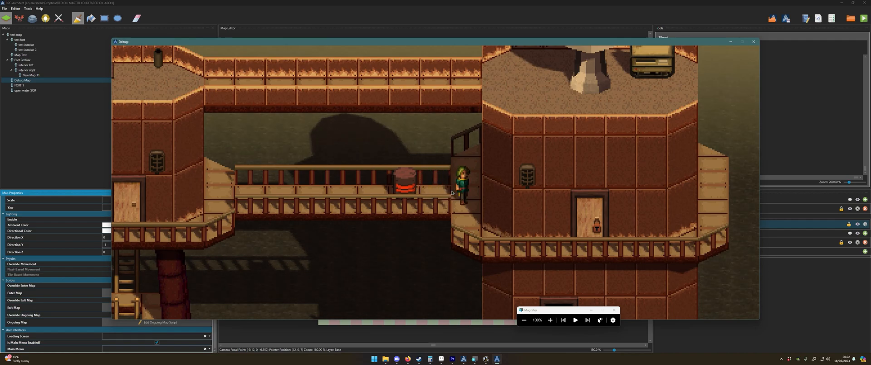
{"action": "key", "text": "Down"}
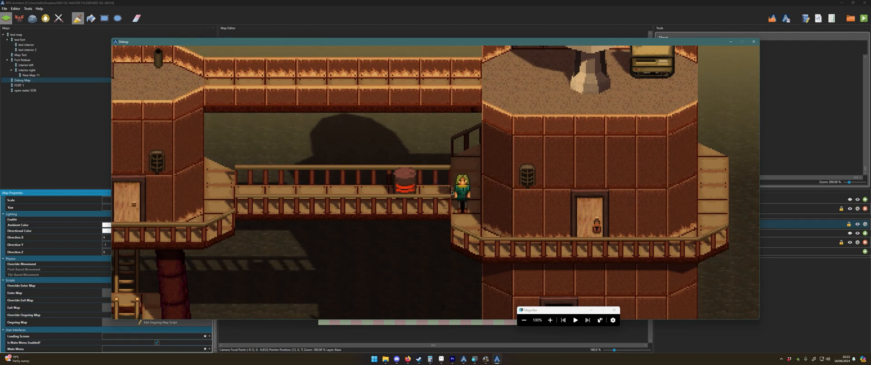
{"action": "key", "text": "Left"}
{"action": "key", "text": "Left"}
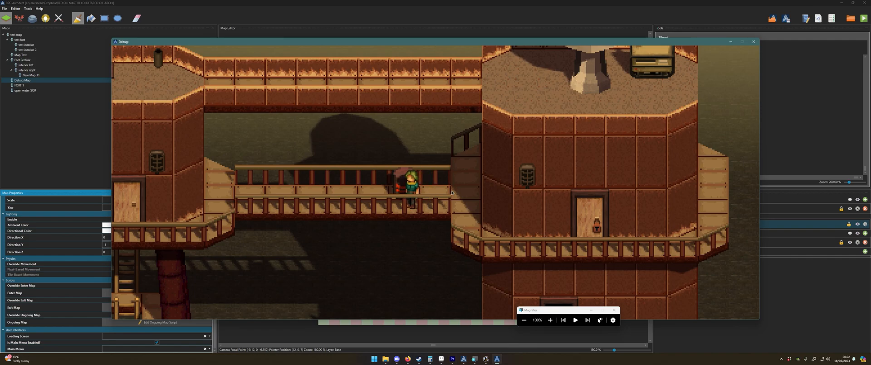
{"action": "key", "text": "Left"}
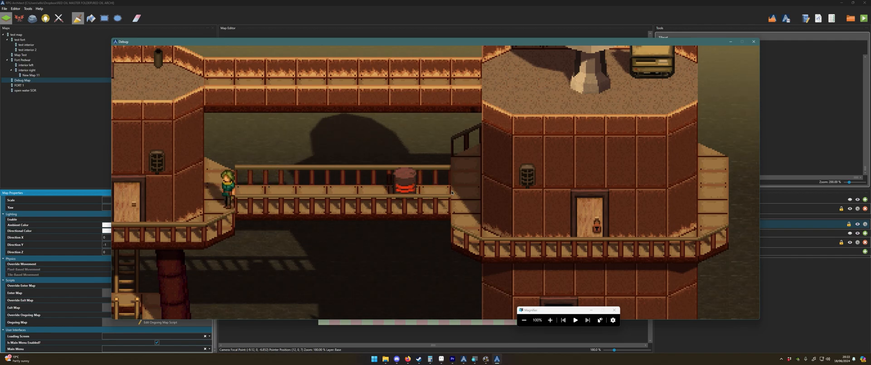
{"action": "key", "text": "Left"}
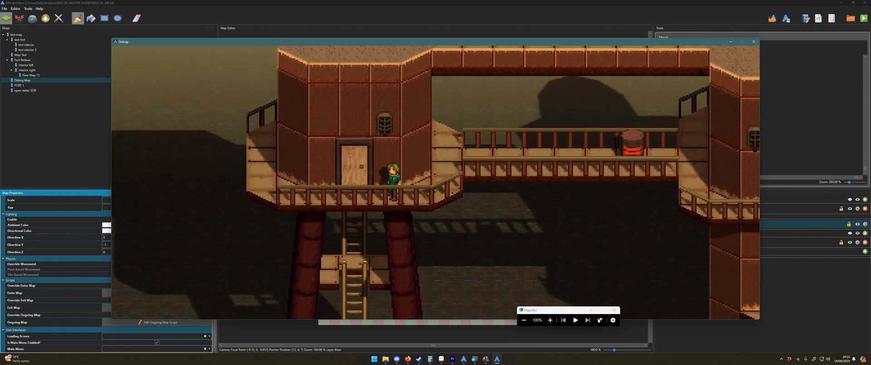
{"action": "key", "text": "Left"}
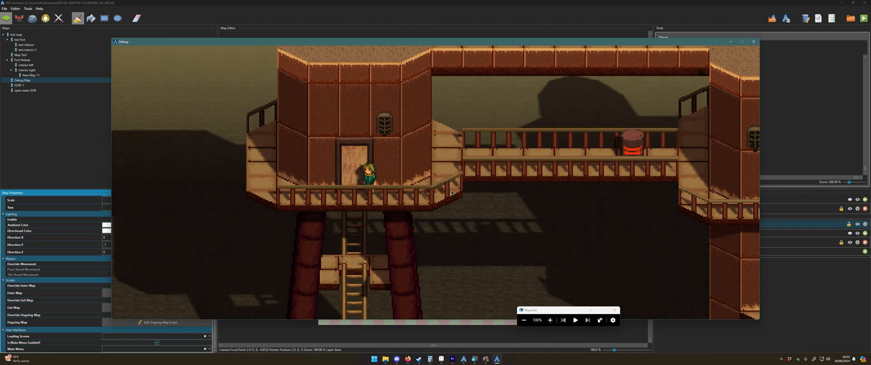
- Walk the character back and forth past the left tower's wooden door, and enter the tower interior
{"action": "key", "text": "Left"}
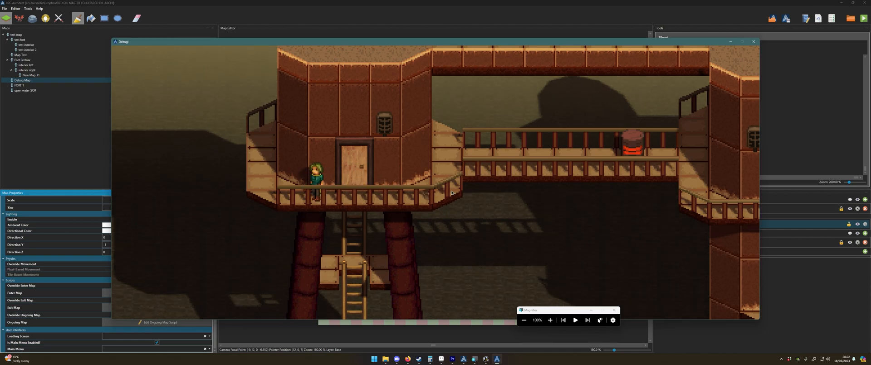
{"action": "key", "text": "Right"}
{"action": "key", "text": "Left"}
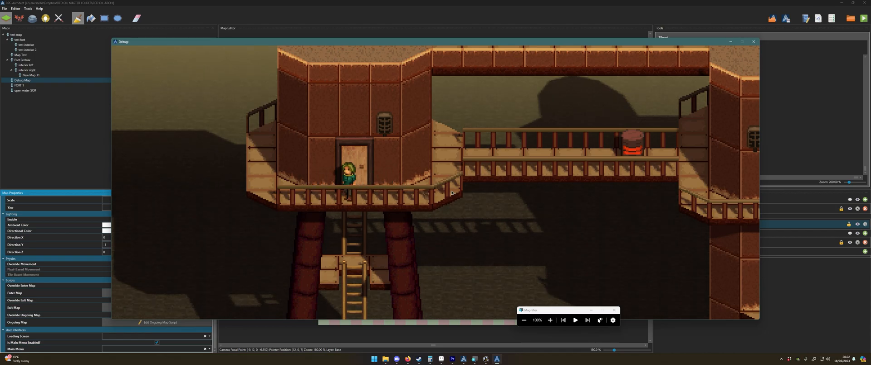
{"action": "key", "text": "Right"}
{"action": "key", "text": "Up"}
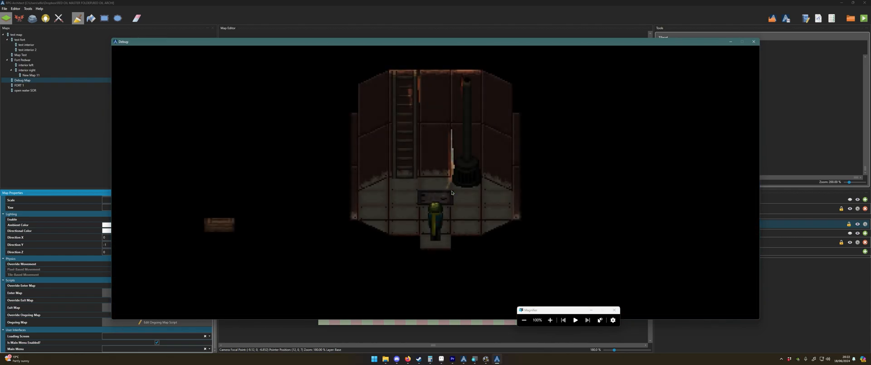
- Walk the character to the ladder in the tower interior and move up, down and sideways in front of it
{"action": "key", "text": "Left"}
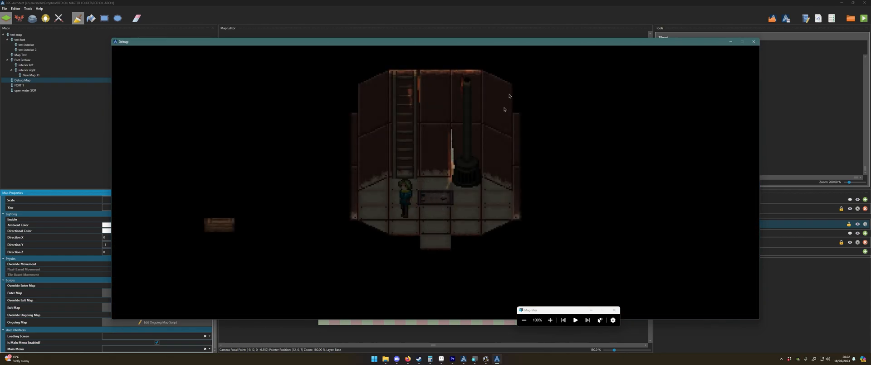
{"action": "key", "text": "Up"}
{"action": "key", "text": "Up"}
{"action": "key", "text": "Down"}
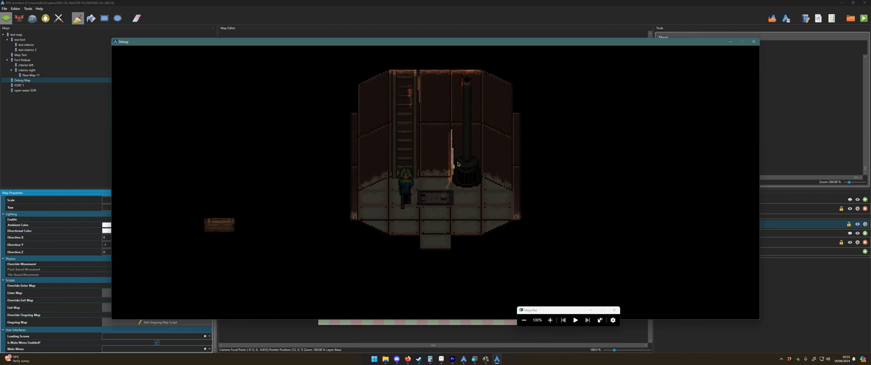
{"action": "key", "text": "Right"}
{"action": "key", "text": "Right"}
{"action": "key", "text": "Left"}
{"action": "key", "text": "Up"}
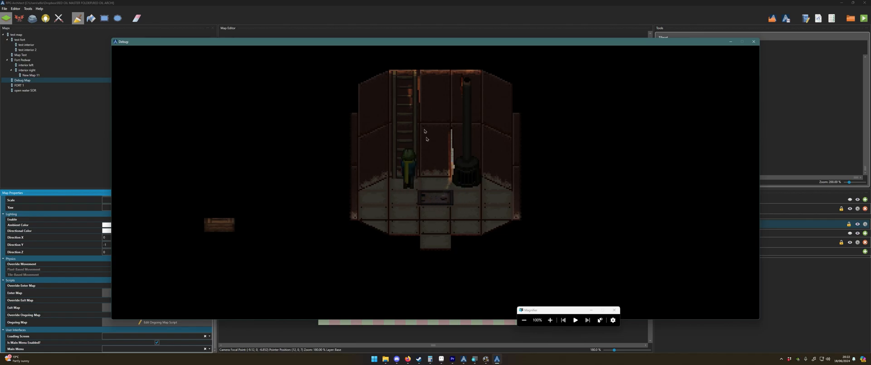
{"action": "key", "text": "Down"}
{"action": "key", "text": "Down"}
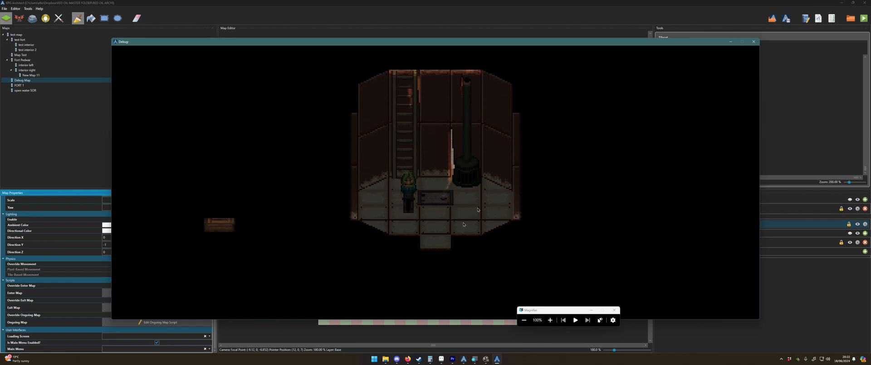
- Walk the character around the floor hatch beside the ladder, and briefly magnify the screen to 200%
{"action": "key", "text": "Right"}
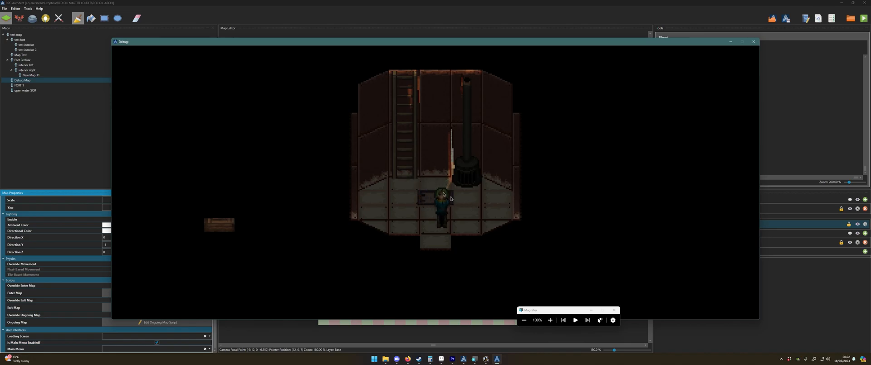
{"action": "key", "text": "Up"}
{"action": "key", "text": "Left"}
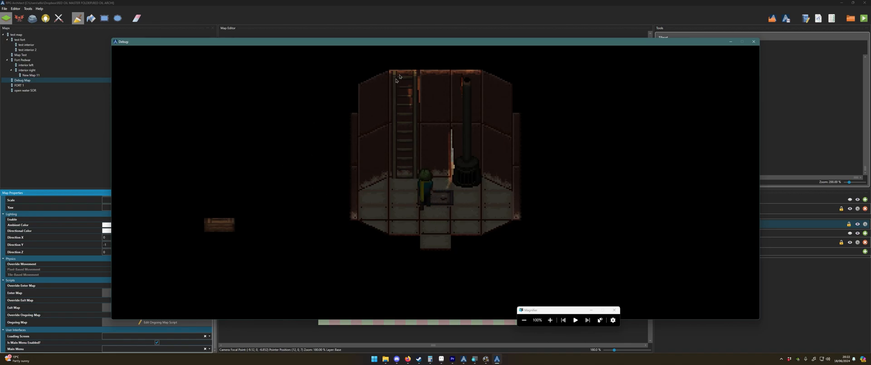
{"action": "key", "text": "Left"}
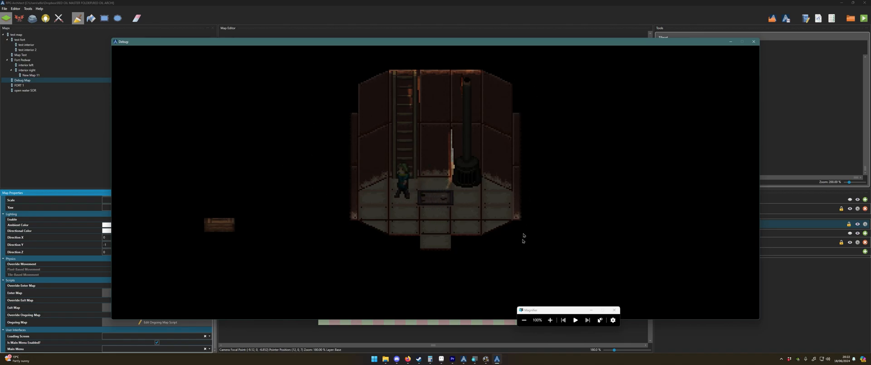
{"action": "key", "text": "Up"}
{"action": "key", "text": "Down"}
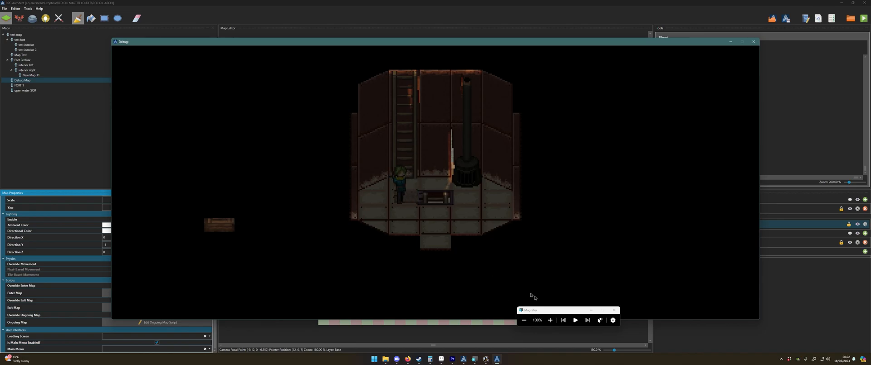
{"action": "left_click", "coordinate": [549, 320]}
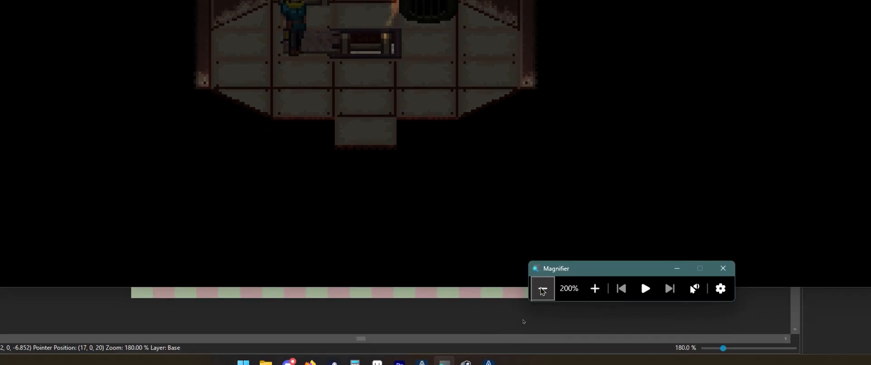
{"action": "left_click", "coordinate": [542, 290]}
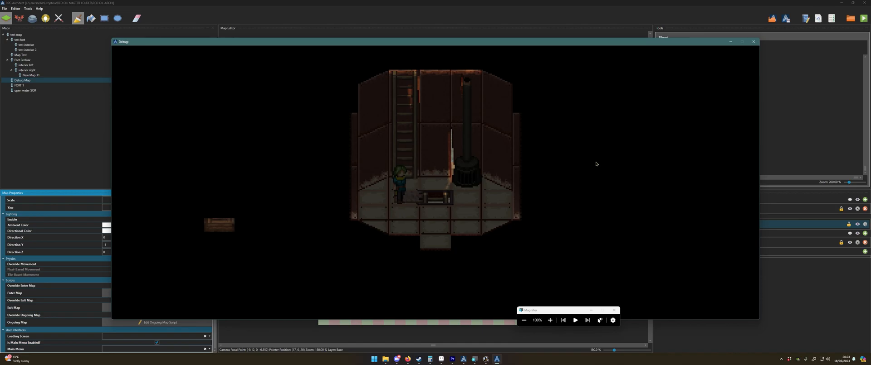
- Place the character next to the open floor hatch and rotate the camera to inspect the interior from other angles
{"action": "key", "text": "Down"}
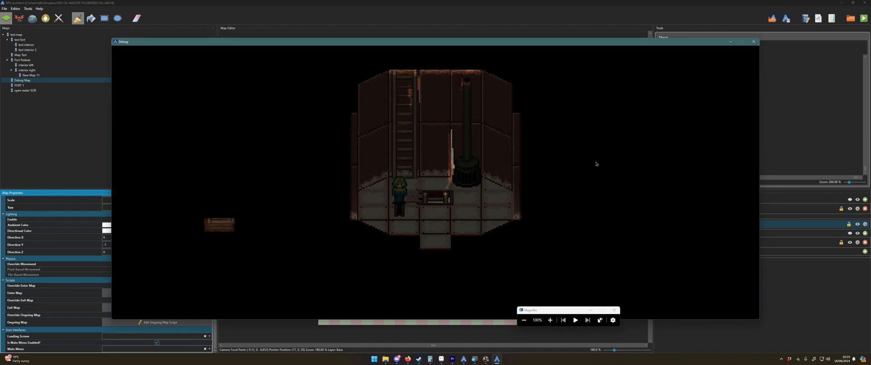
{"action": "key", "text": "Right"}
{"action": "key", "text": "Left"}
{"action": "key", "text": "Right"}
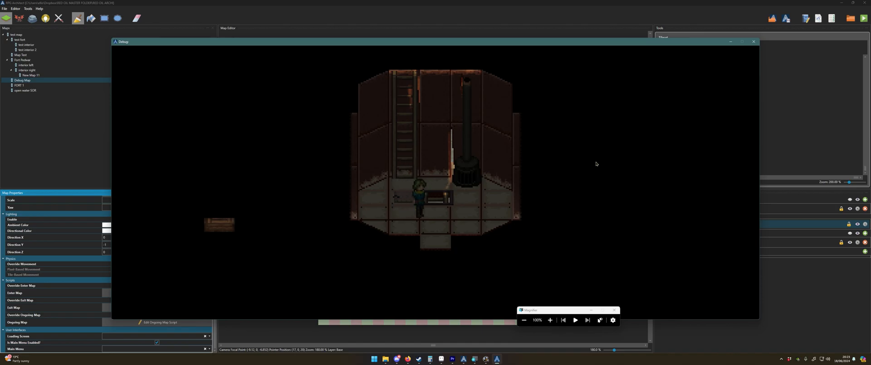
{"action": "key", "text": "e"}
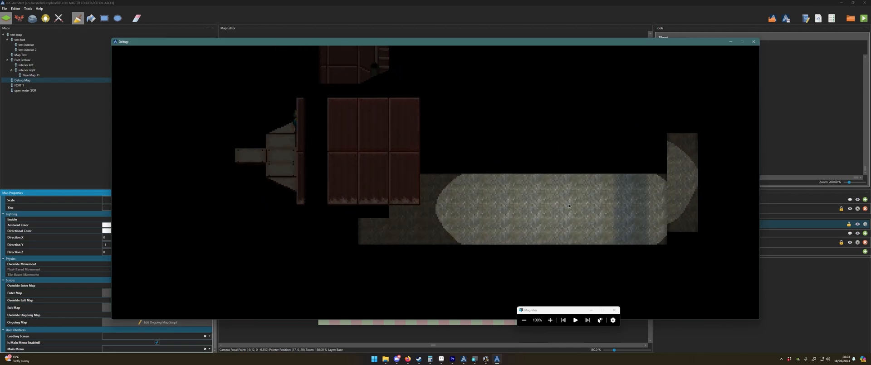
{"action": "key", "text": "e"}
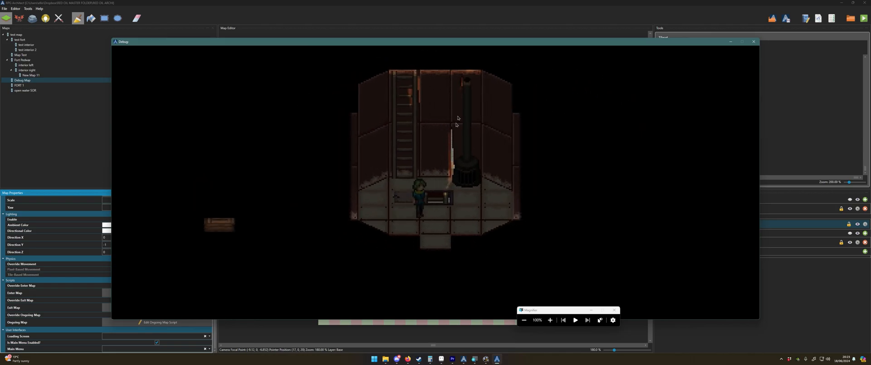
{"action": "key", "text": "q"}
{"action": "key", "text": "e"}
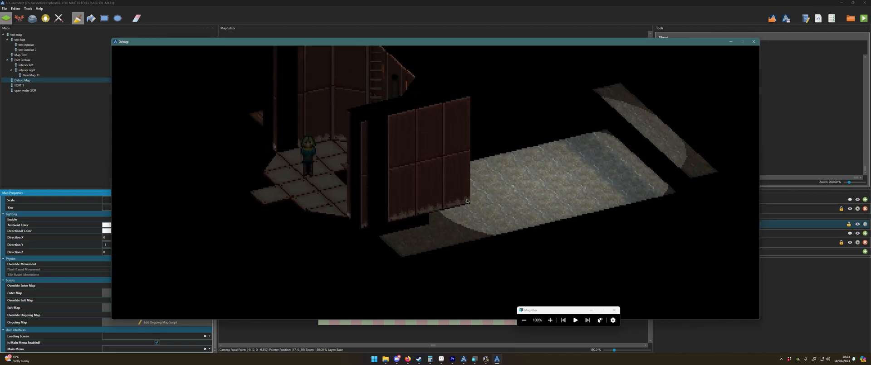
- Walk the character around the interior ladder and leave the room for the ladder beneath the tower's balcony
{"action": "key", "text": "a"}
{"action": "key", "text": "w"}
{"action": "key", "text": "d"}
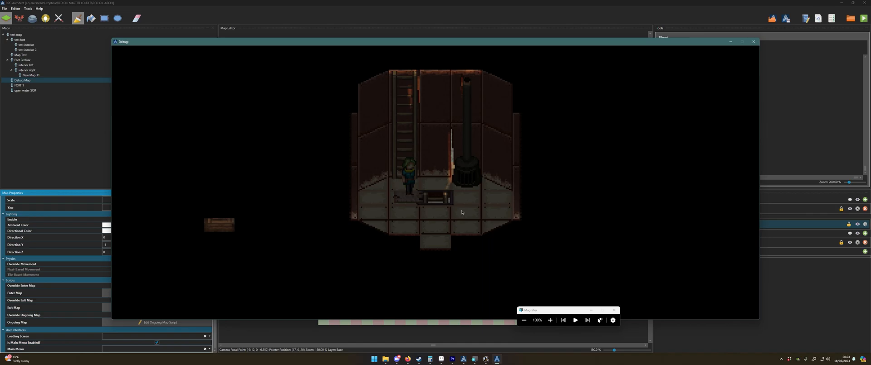
{"action": "key", "text": "s"}
{"action": "key", "text": "d"}
{"action": "key", "text": "s"}
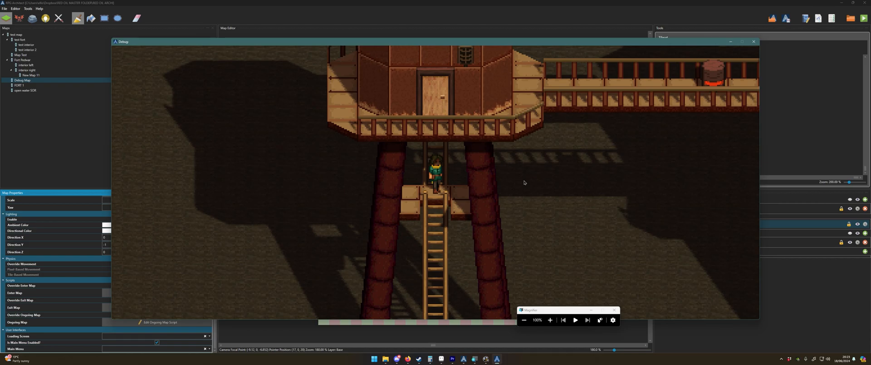
- Climb the character down the outside ladder to the boat dock and walk left and right on its planks
{"action": "key", "text": "s"}
{"action": "key", "text": "a"}
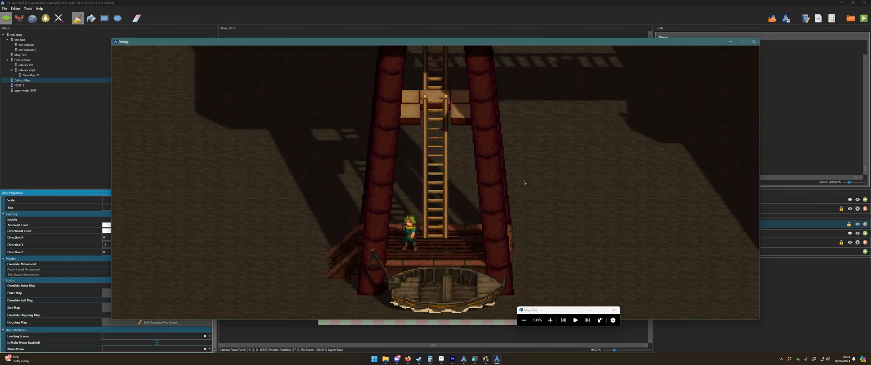
{"action": "key", "text": "d"}
{"action": "key", "text": "d"}
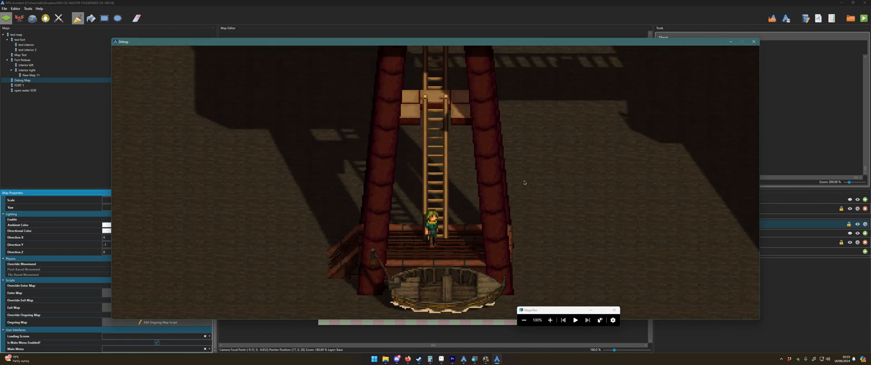